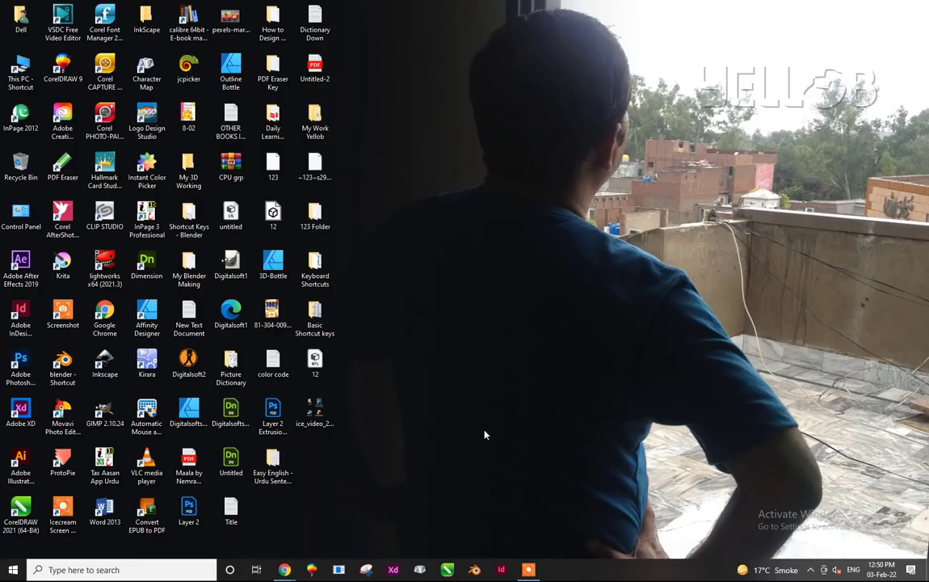
Launch Inkscape 1.1 from its desktop shortcut to reach the welcome screen
{"action": "double_click", "coordinate": [104, 364]}
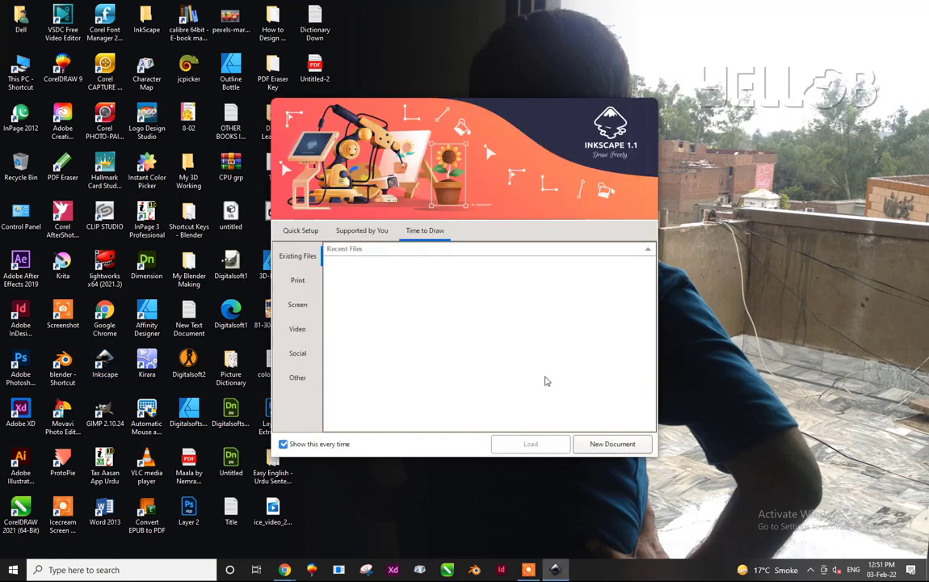
Open a blank A4 document, collapse the Input Devices panel, and disable node/path and global snapping
{"action": "left_click", "coordinate": [596, 446]}
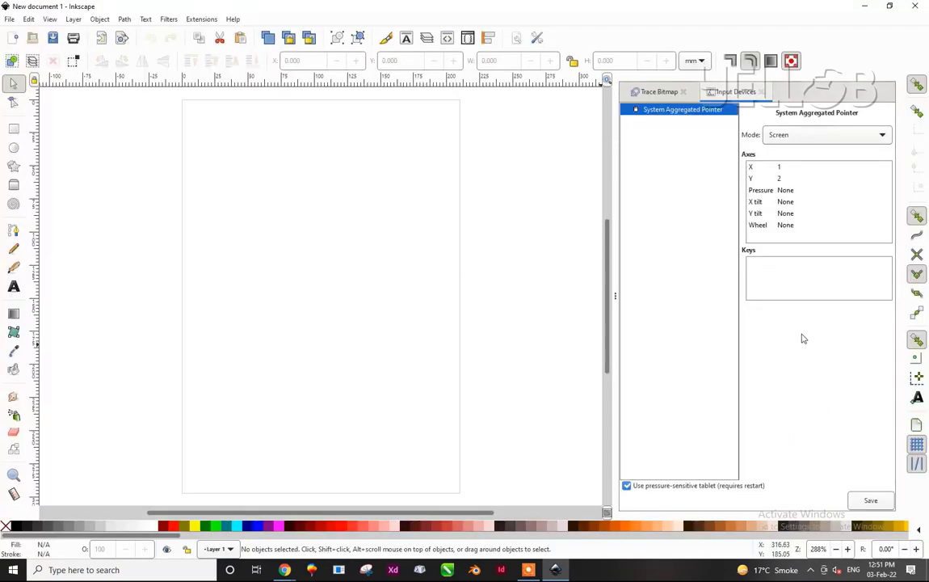
{"action": "left_click_drag", "start_coordinate": [615, 295], "coordinate": [629, 300]}
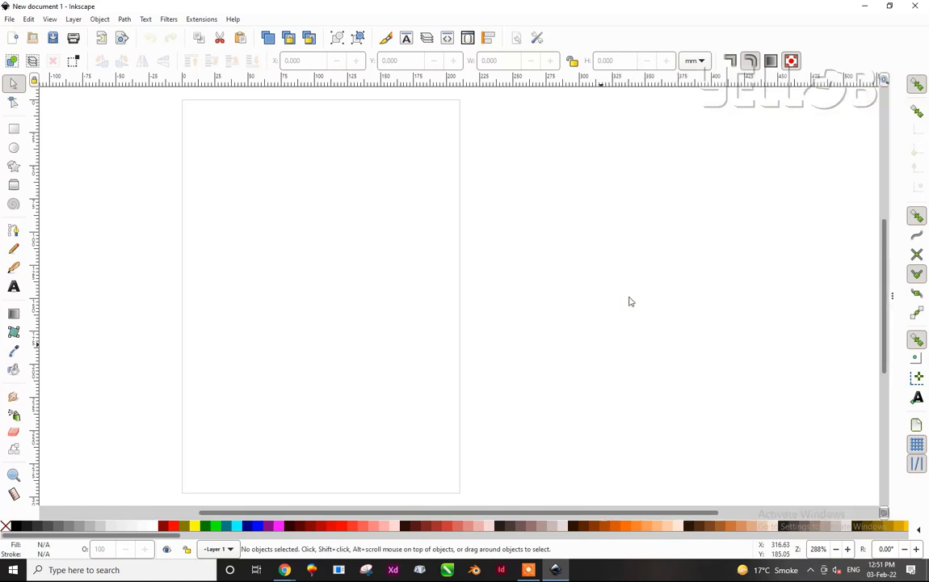
{"action": "left_click", "coordinate": [894, 295]}
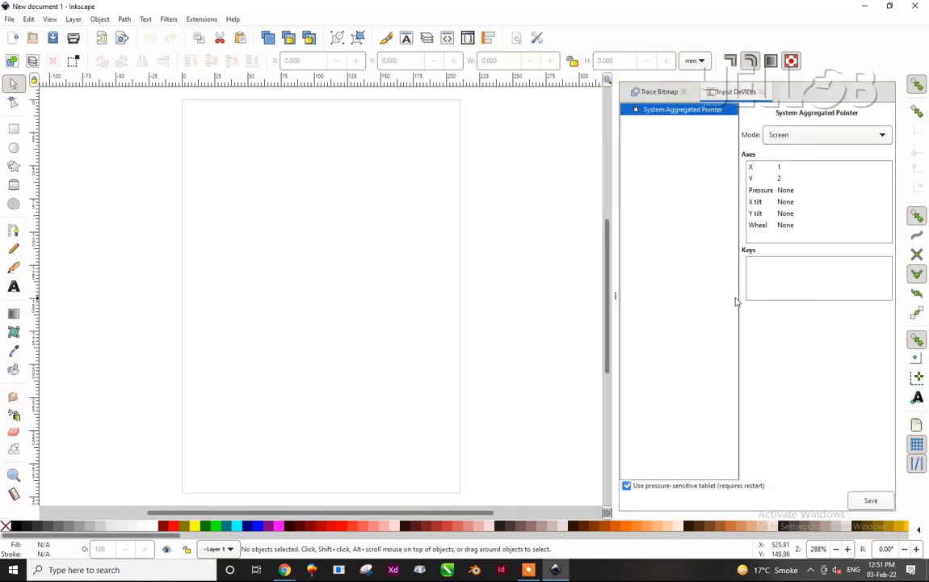
{"action": "left_click_drag", "start_coordinate": [612, 295], "coordinate": [808, 285]}
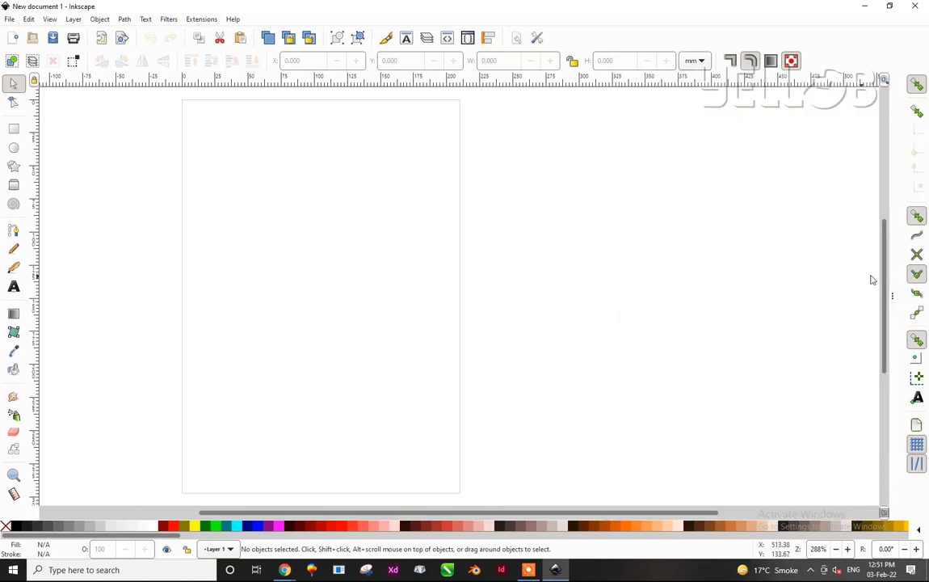
{"action": "left_click", "coordinate": [917, 215]}
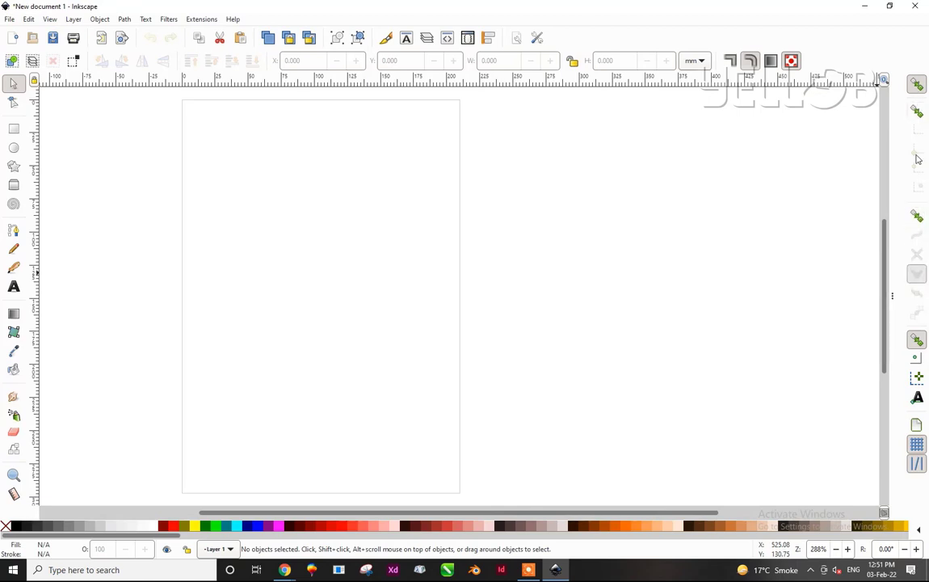
{"action": "left_click", "coordinate": [917, 86]}
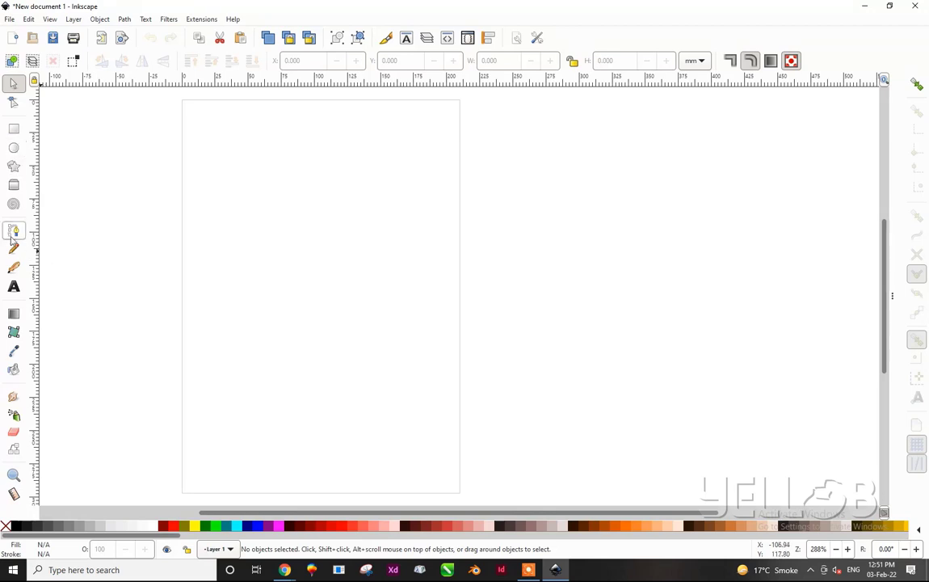
Draw a green square near the page's upper left
{"action": "left_click", "coordinate": [13, 129]}
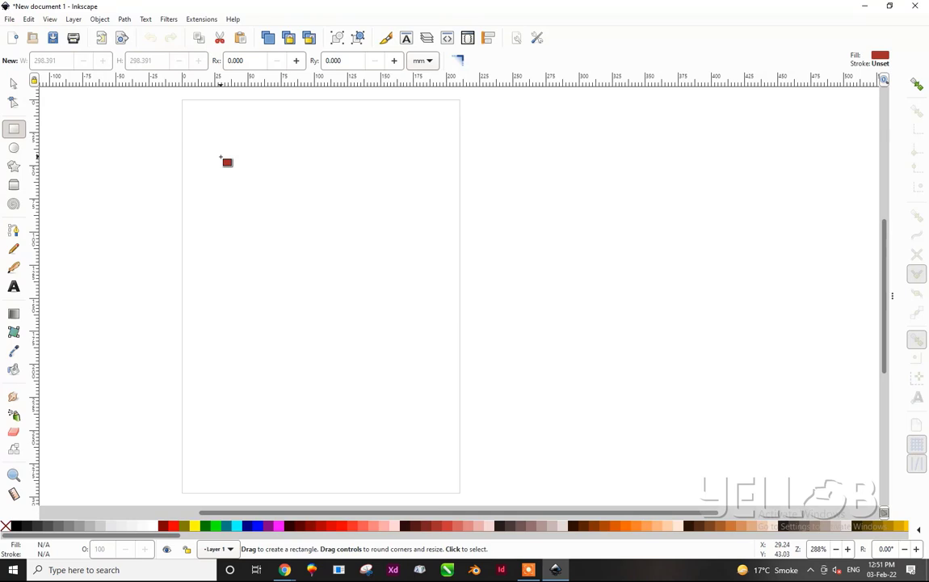
{"action": "left_click_drag", "start_coordinate": [220, 158], "coordinate": [307, 242]}
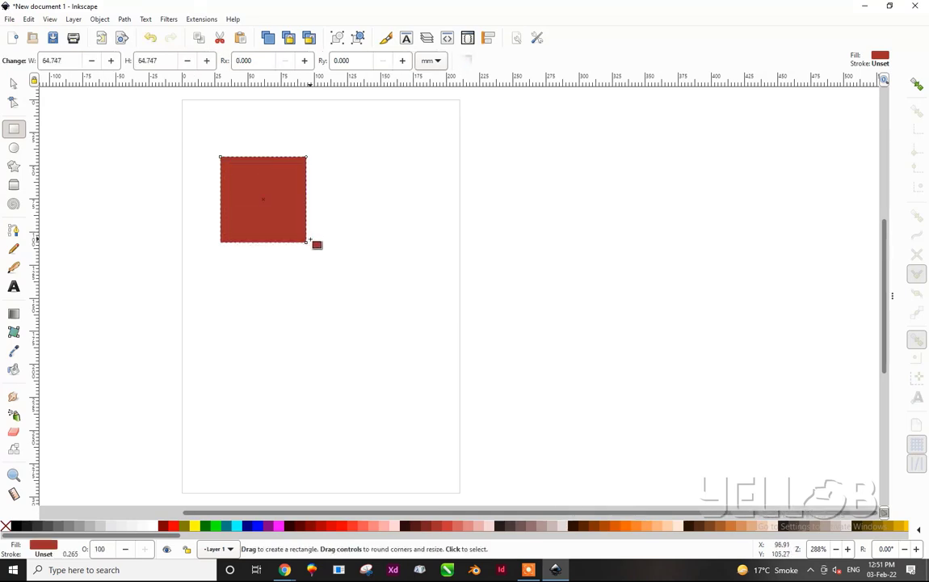
{"action": "left_click", "coordinate": [206, 526]}
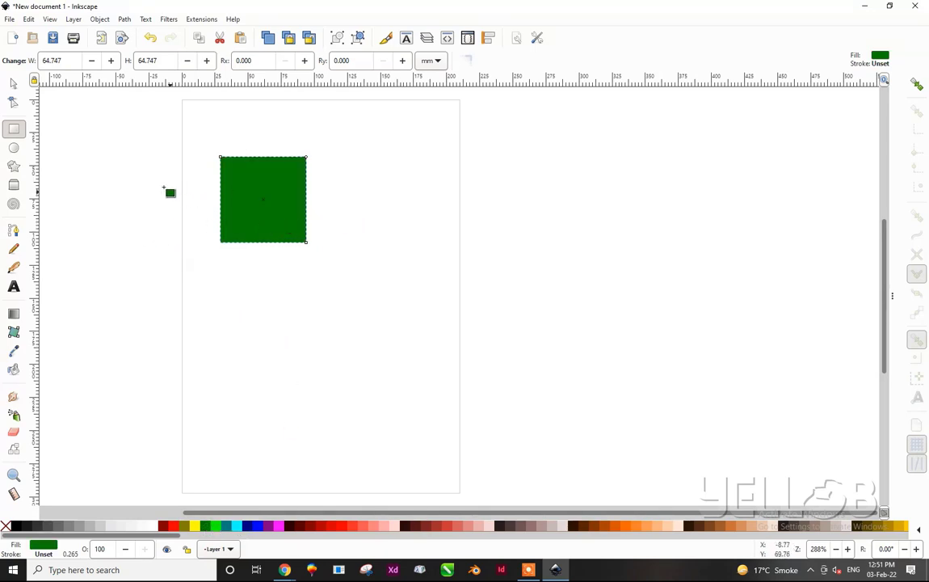
Duplicate the green square, move the copy below-right, and fill it red
{"action": "left_click", "coordinate": [16, 84]}
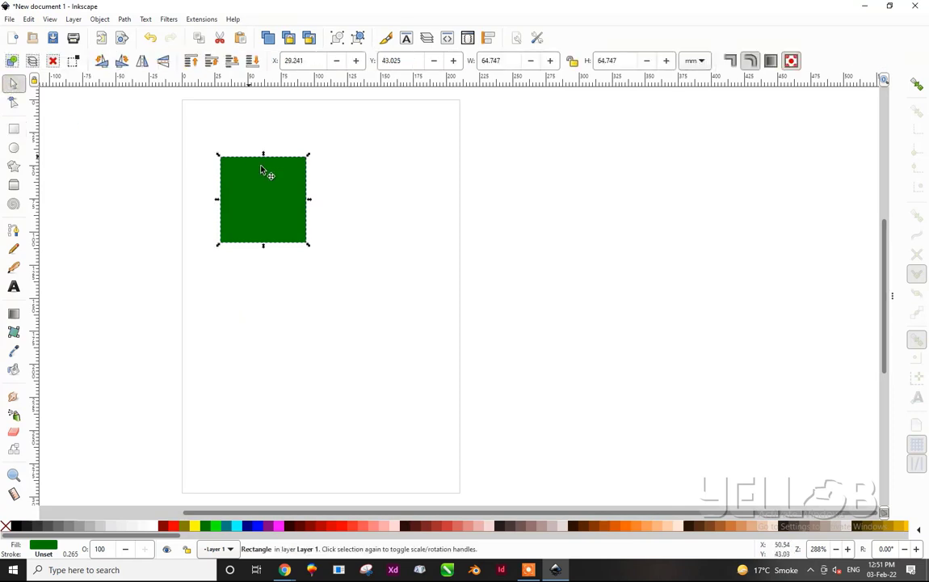
{"action": "left_click", "coordinate": [254, 194]}
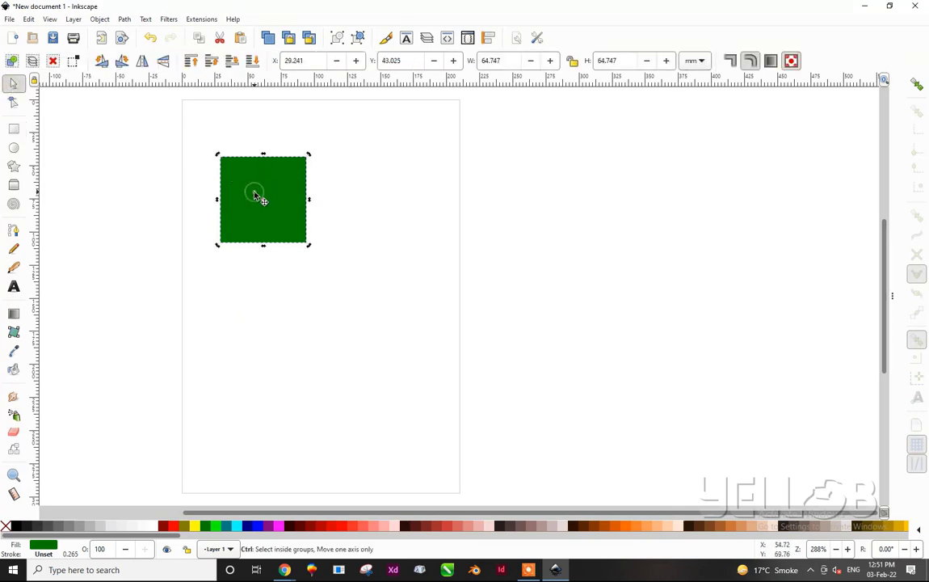
{"action": "key", "text": "ctrl+d"}
{"action": "left_click_drag", "start_coordinate": [266, 208], "coordinate": [375, 294]}
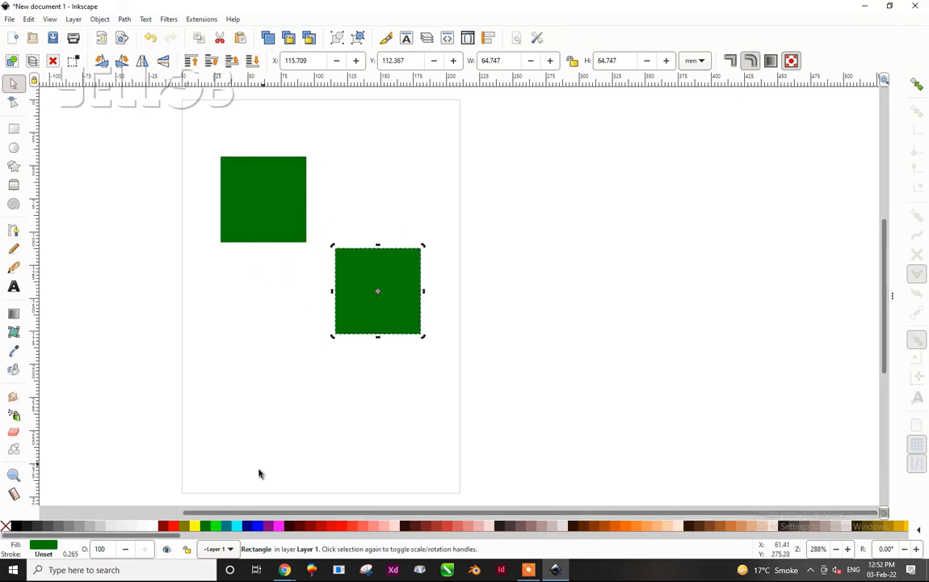
{"action": "left_click", "coordinate": [173, 525]}
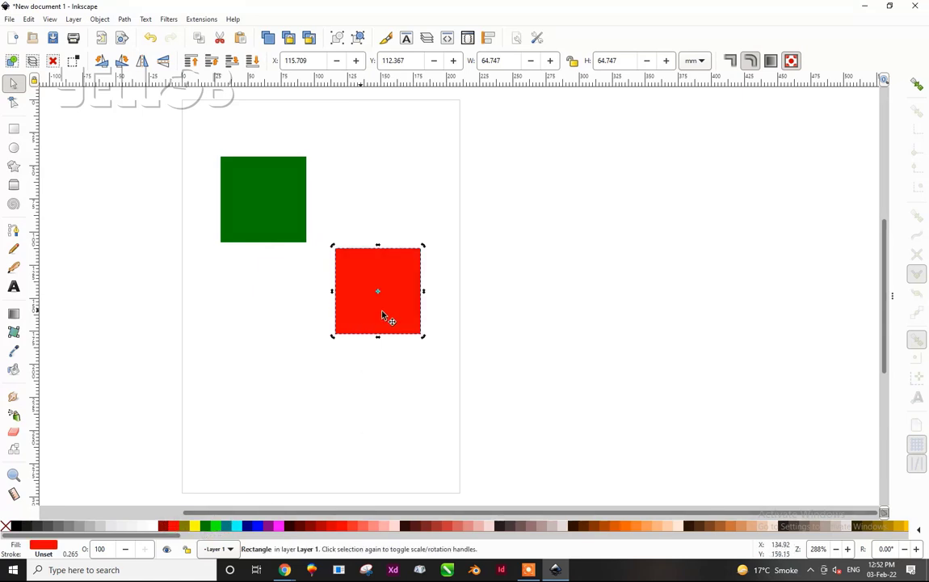
Reposition the red square until it sits beside the green square
{"action": "mouse_move", "coordinate": [382, 311]}
{"action": "left_mouse_down"}
{"action": "mouse_move", "coordinate": [377, 266]}
{"action": "mouse_move", "coordinate": [380, 305]}
{"action": "left_mouse_up"}
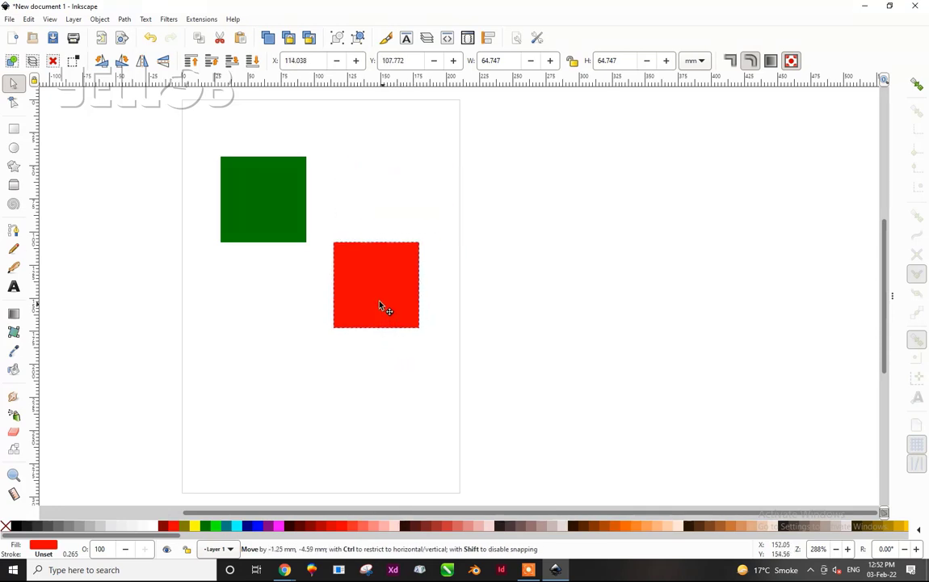
{"action": "mouse_move", "coordinate": [379, 303]}
{"action": "left_mouse_down"}
{"action": "mouse_move", "coordinate": [358, 315]}
{"action": "mouse_move", "coordinate": [395, 317]}
{"action": "left_mouse_up"}
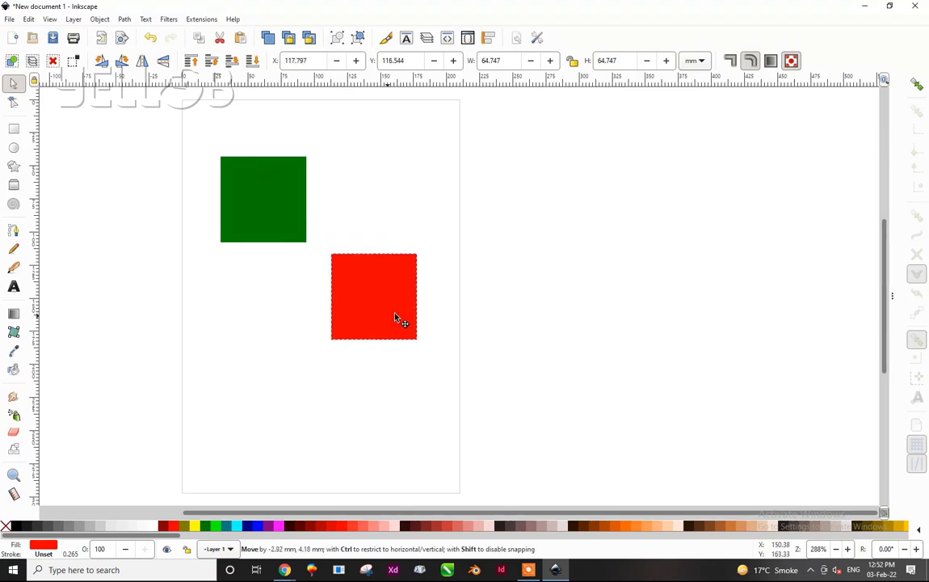
{"action": "left_click_drag", "start_coordinate": [395, 318], "coordinate": [417, 284]}
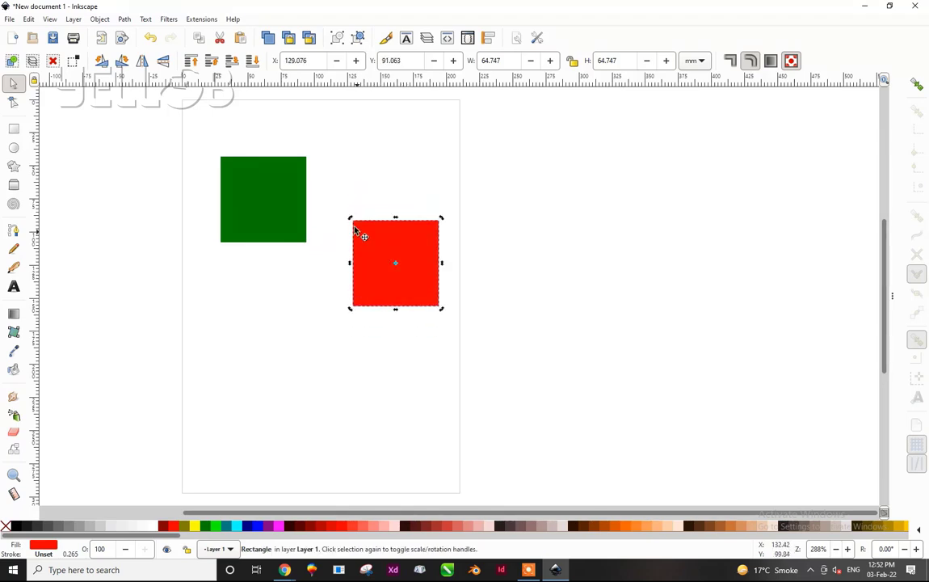
{"action": "left_click_drag", "start_coordinate": [380, 257], "coordinate": [340, 286]}
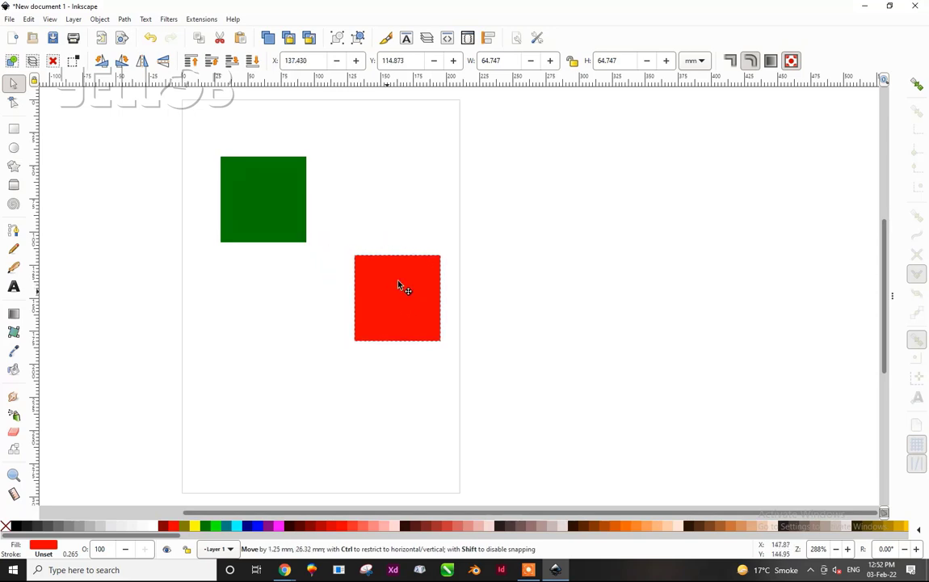
{"action": "left_click_drag", "start_coordinate": [339, 286], "coordinate": [393, 254]}
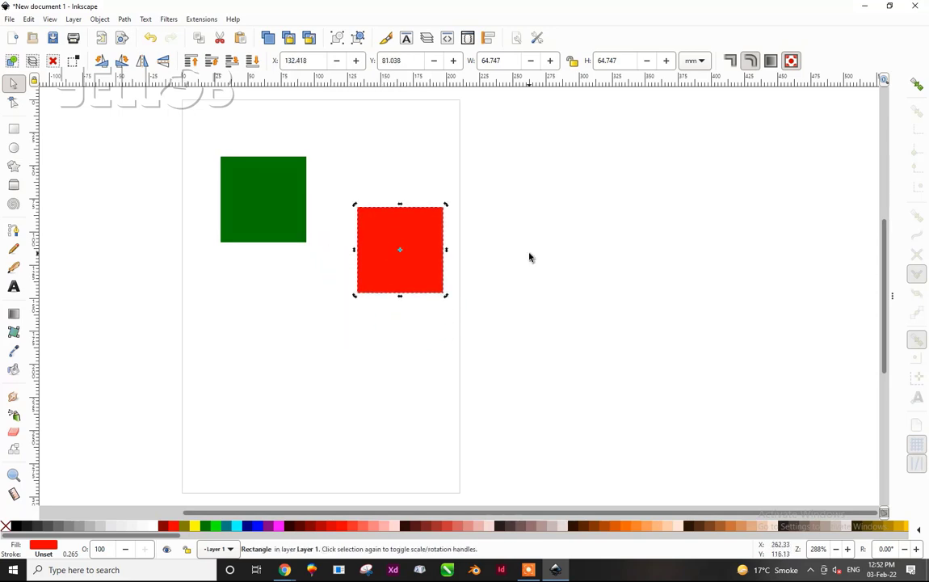
Re-enable snapping with bounding-box snapping and test-drag the red square toward the green one
{"action": "left_click", "coordinate": [917, 84]}
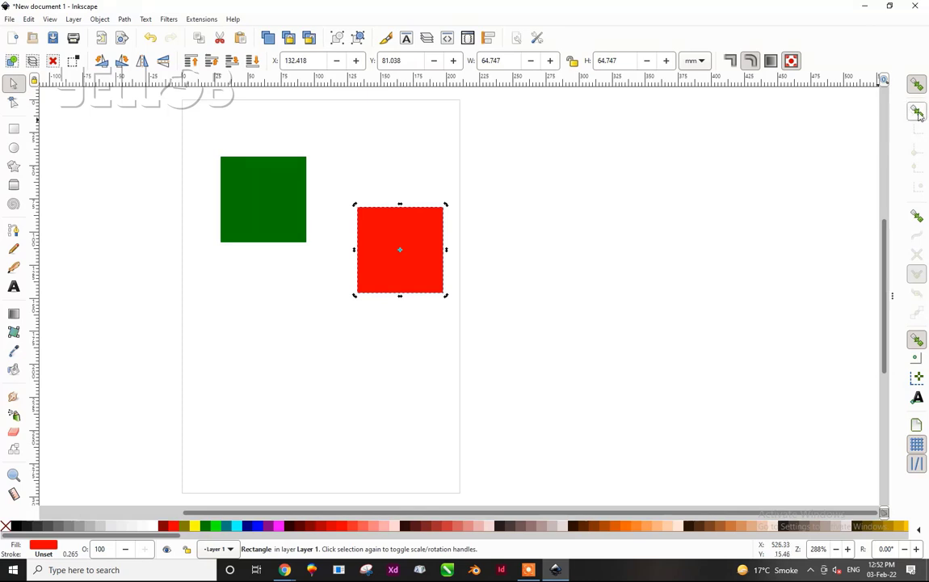
{"action": "left_click", "coordinate": [919, 114]}
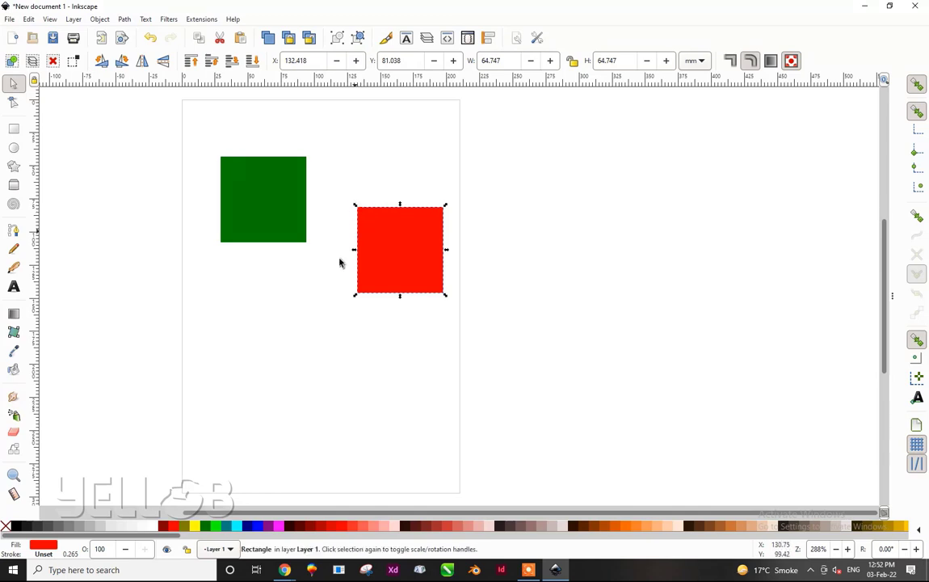
{"action": "mouse_move", "coordinate": [412, 261]}
{"action": "left_mouse_down"}
{"action": "mouse_move", "coordinate": [377, 298]}
{"action": "mouse_move", "coordinate": [321, 264]}
{"action": "left_mouse_up"}
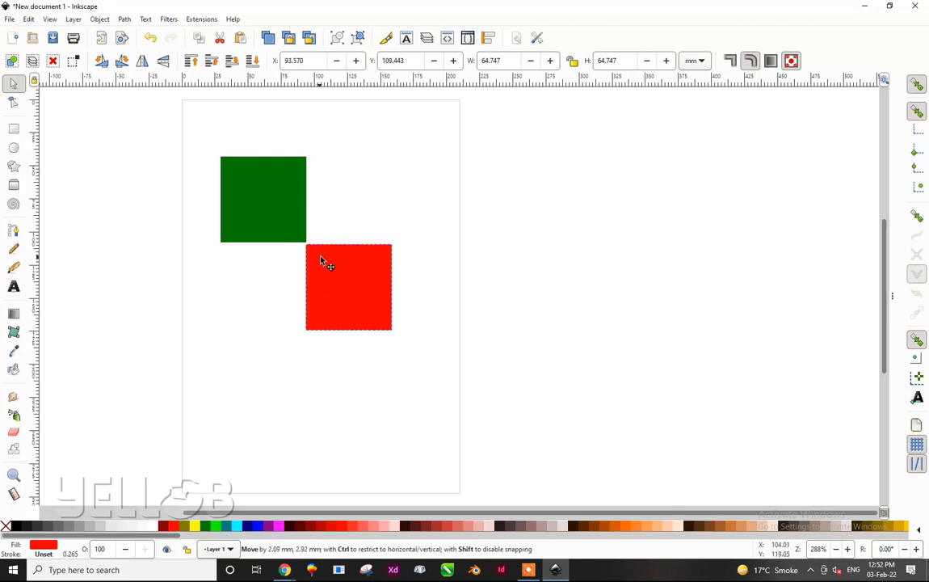
{"action": "left_click_drag", "start_coordinate": [319, 258], "coordinate": [368, 256]}
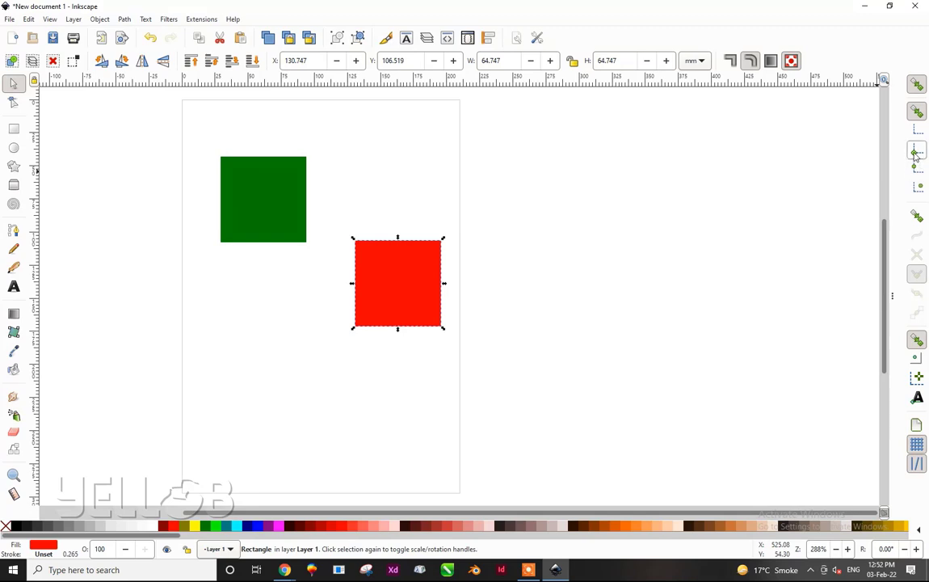
Enable bounding-box corner snapping and snap the red square to X 125.316, Y 107.772
{"action": "left_click", "coordinate": [917, 152]}
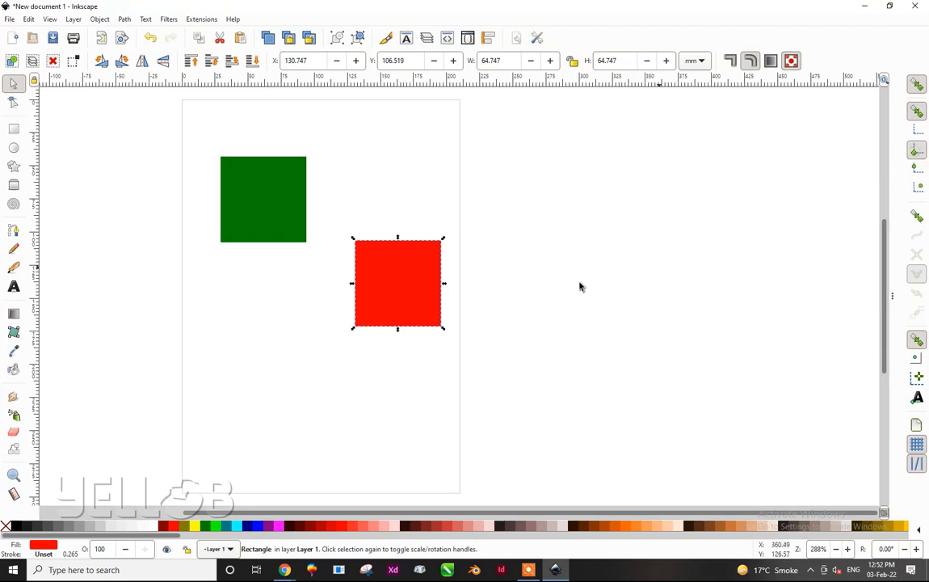
{"action": "left_click_drag", "start_coordinate": [401, 292], "coordinate": [360, 298]}
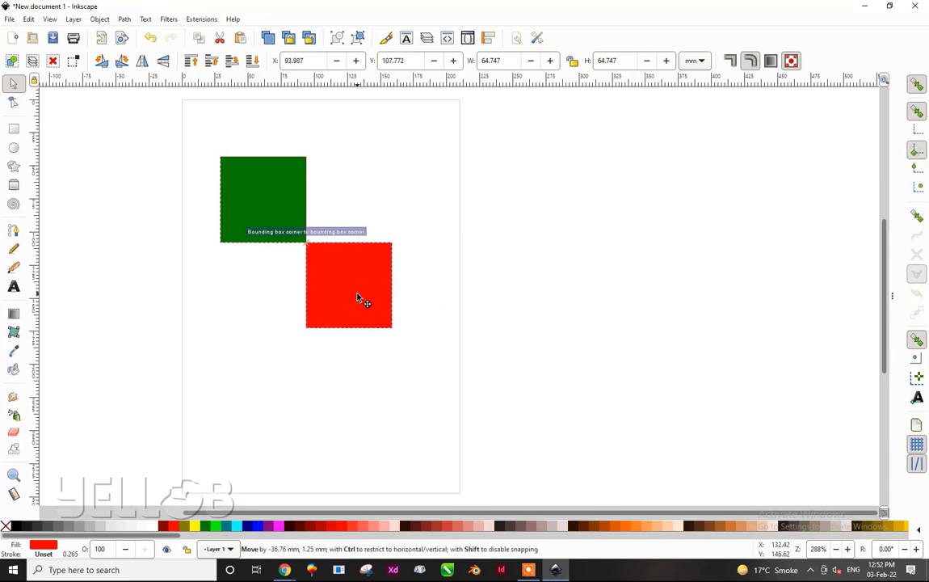
{"action": "mouse_move", "coordinate": [357, 297]}
{"action": "left_mouse_down"}
{"action": "mouse_move", "coordinate": [371, 146]}
{"action": "mouse_move", "coordinate": [359, 128]}
{"action": "mouse_move", "coordinate": [365, 274]}
{"action": "mouse_move", "coordinate": [266, 323]}
{"action": "mouse_move", "coordinate": [184, 300]}
{"action": "mouse_move", "coordinate": [225, 325]}
{"action": "mouse_move", "coordinate": [253, 319]}
{"action": "mouse_move", "coordinate": [262, 301]}
{"action": "mouse_move", "coordinate": [395, 285]}
{"action": "mouse_move", "coordinate": [388, 219]}
{"action": "mouse_move", "coordinate": [362, 207]}
{"action": "mouse_move", "coordinate": [404, 232]}
{"action": "mouse_move", "coordinate": [395, 294]}
{"action": "left_mouse_up"}
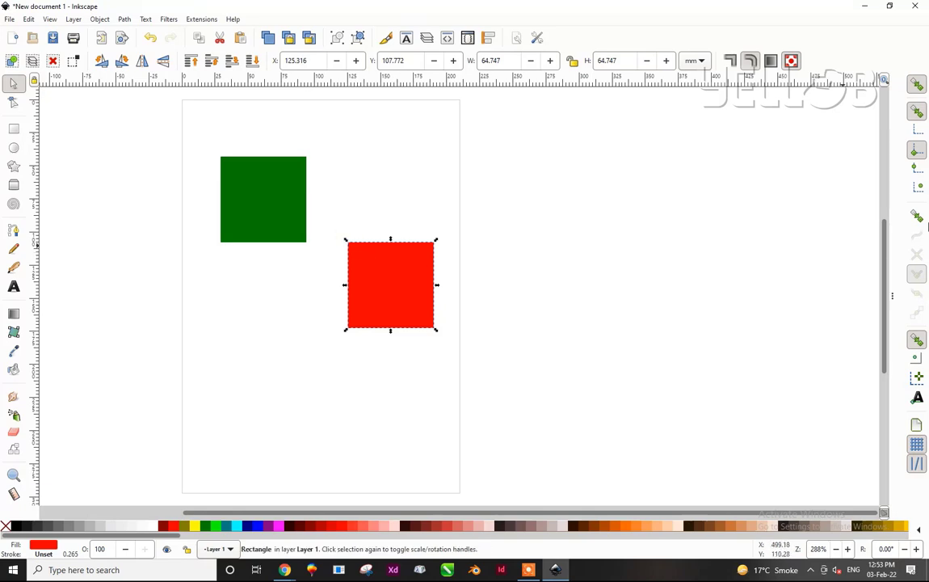
Turn on two more snapping options, including bounding-box side midpoints, and snap the red square against the green one
{"action": "left_click", "coordinate": [917, 167]}
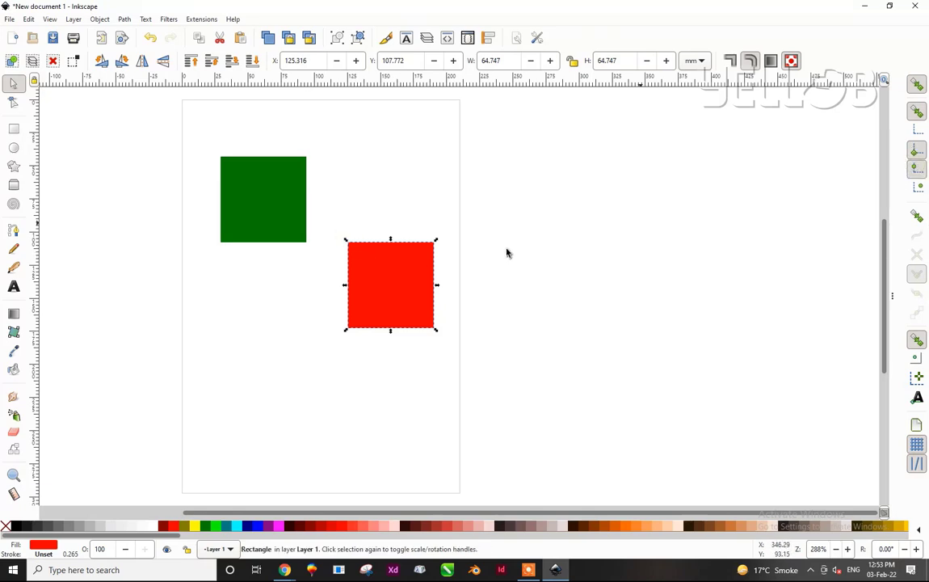
{"action": "mouse_move", "coordinate": [400, 282]}
{"action": "left_mouse_down"}
{"action": "mouse_move", "coordinate": [349, 250]}
{"action": "mouse_move", "coordinate": [371, 259]}
{"action": "mouse_move", "coordinate": [362, 288]}
{"action": "mouse_move", "coordinate": [346, 294]}
{"action": "mouse_move", "coordinate": [358, 311]}
{"action": "mouse_move", "coordinate": [277, 294]}
{"action": "mouse_move", "coordinate": [301, 290]}
{"action": "mouse_move", "coordinate": [337, 311]}
{"action": "mouse_move", "coordinate": [382, 309]}
{"action": "mouse_move", "coordinate": [379, 249]}
{"action": "mouse_move", "coordinate": [352, 203]}
{"action": "mouse_move", "coordinate": [380, 281]}
{"action": "left_mouse_up"}
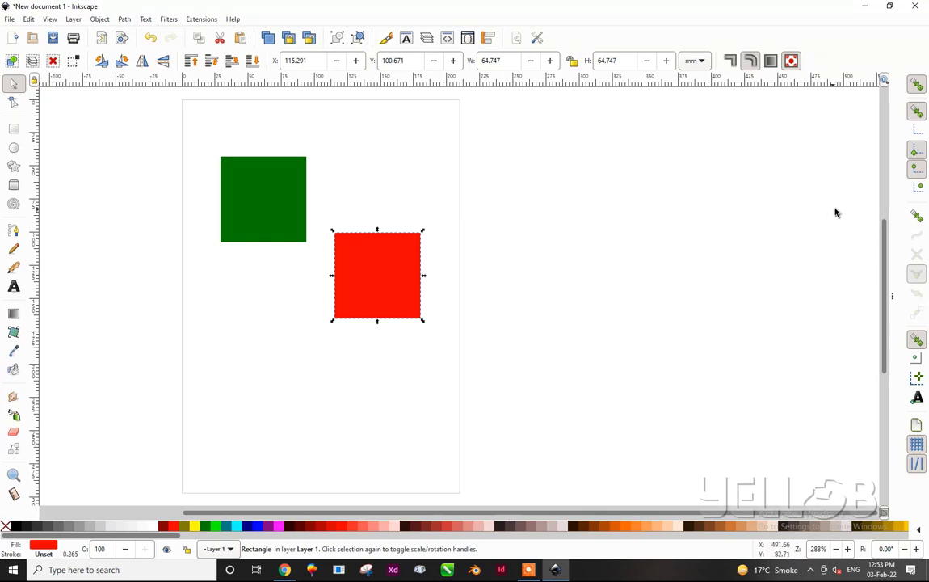
{"action": "left_click", "coordinate": [918, 190]}
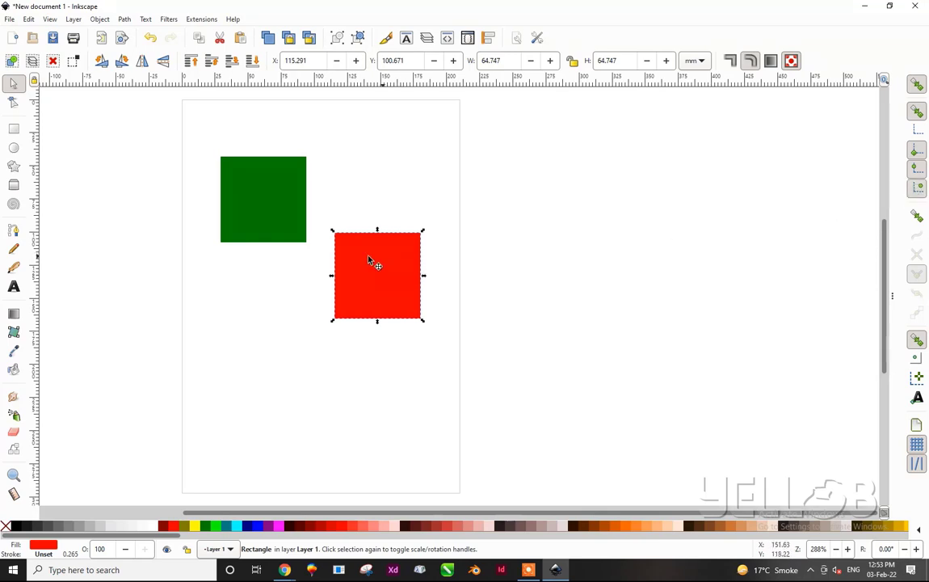
{"action": "mouse_move", "coordinate": [392, 285]}
{"action": "left_mouse_down"}
{"action": "mouse_move", "coordinate": [319, 257]}
{"action": "mouse_move", "coordinate": [369, 292]}
{"action": "mouse_move", "coordinate": [409, 282]}
{"action": "mouse_move", "coordinate": [406, 249]}
{"action": "left_mouse_up"}
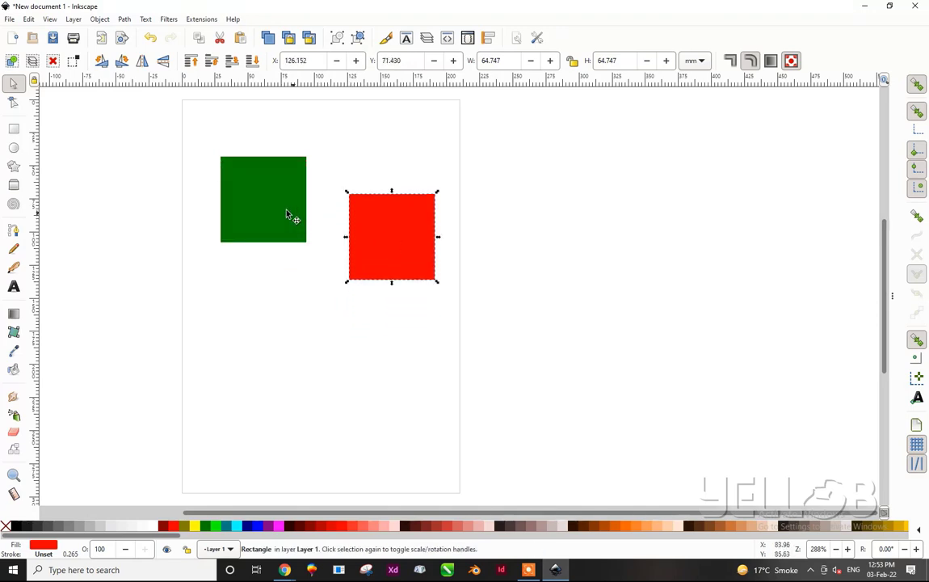
Move the green square to the page's top-left and place the red square beside it at X 69.760, Y 22.139
{"action": "mouse_move", "coordinate": [286, 212]}
{"action": "left_mouse_down"}
{"action": "mouse_move", "coordinate": [321, 260]}
{"action": "mouse_move", "coordinate": [354, 276]}
{"action": "mouse_move", "coordinate": [352, 290]}
{"action": "mouse_move", "coordinate": [440, 288]}
{"action": "mouse_move", "coordinate": [371, 292]}
{"action": "mouse_move", "coordinate": [295, 259]}
{"action": "mouse_move", "coordinate": [278, 273]}
{"action": "left_mouse_up"}
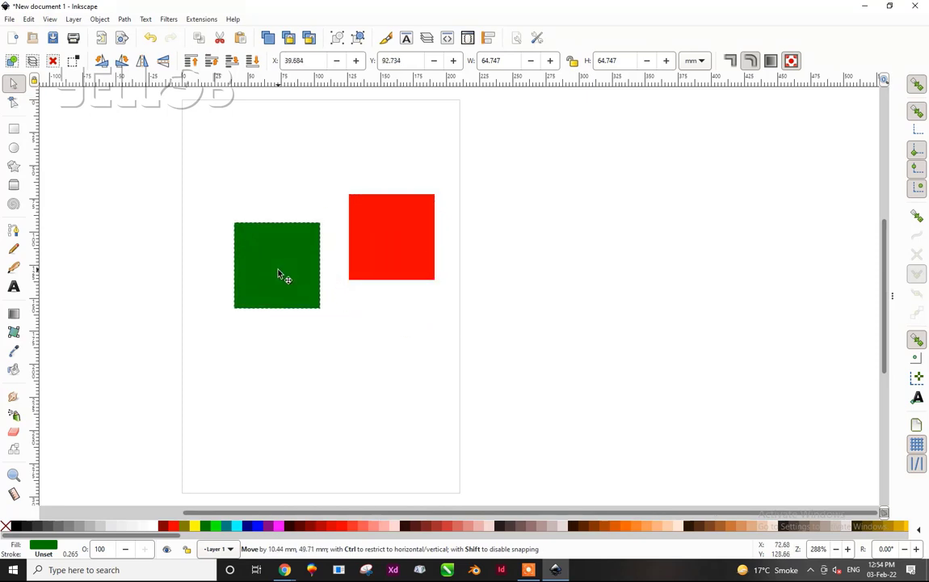
{"action": "mouse_move", "coordinate": [387, 248]}
{"action": "left_mouse_down"}
{"action": "mouse_move", "coordinate": [388, 272]}
{"action": "mouse_move", "coordinate": [358, 276]}
{"action": "mouse_move", "coordinate": [369, 290]}
{"action": "mouse_move", "coordinate": [357, 311]}
{"action": "mouse_move", "coordinate": [307, 309]}
{"action": "left_mouse_up"}
{"action": "left_click_drag", "start_coordinate": [335, 307], "coordinate": [379, 272]}
{"action": "left_click_drag", "start_coordinate": [285, 262], "coordinate": [209, 165]}
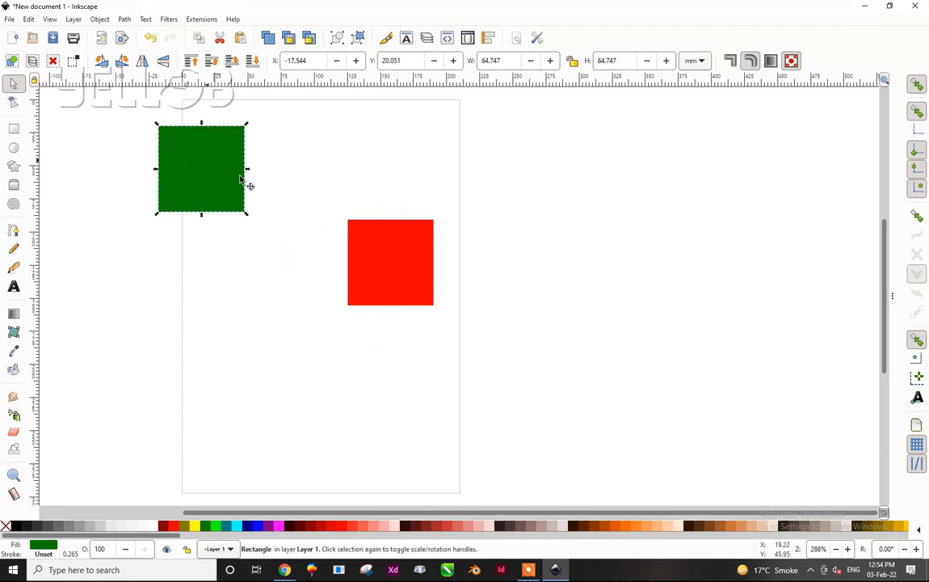
{"action": "left_click_drag", "start_coordinate": [378, 268], "coordinate": [298, 176]}
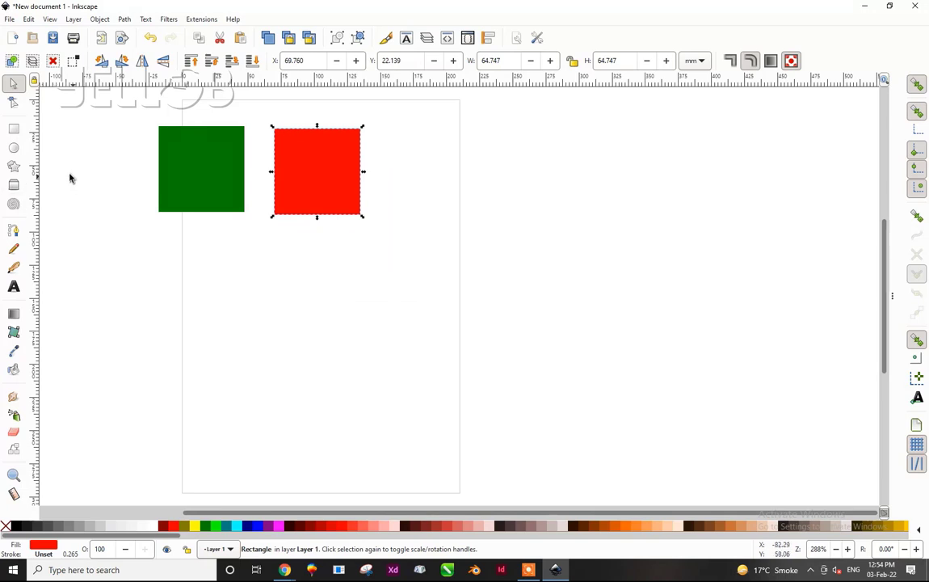
Draw a 79.785 mm cyan circle below the two squares
{"action": "left_click", "coordinate": [14, 149]}
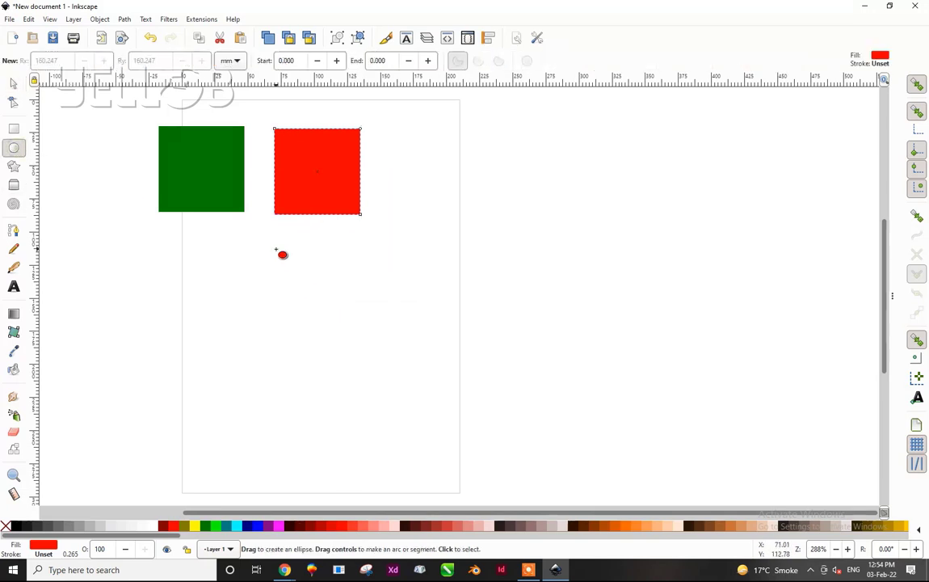
{"action": "left_click_drag", "start_coordinate": [284, 261], "coordinate": [396, 383]}
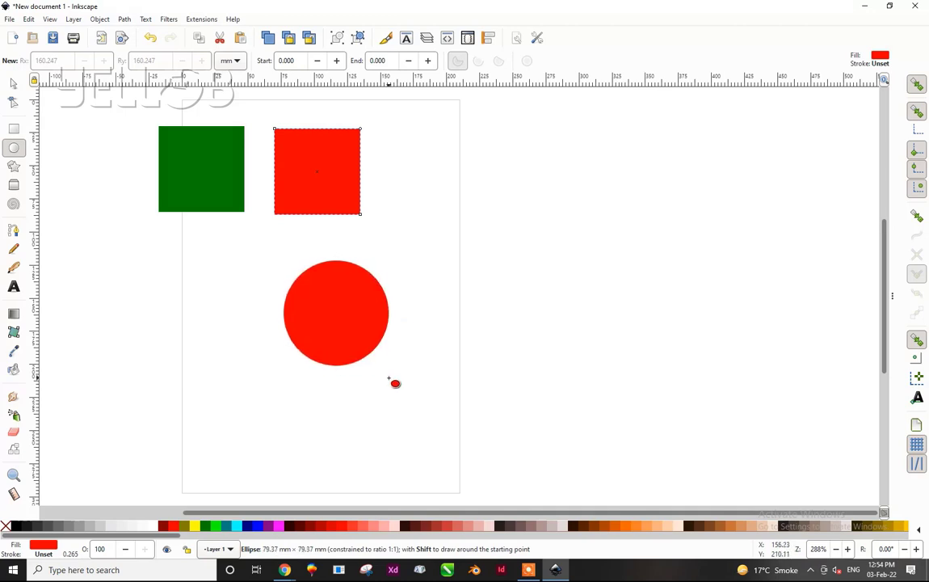
{"action": "left_click_drag", "start_coordinate": [396, 383], "coordinate": [390, 380]}
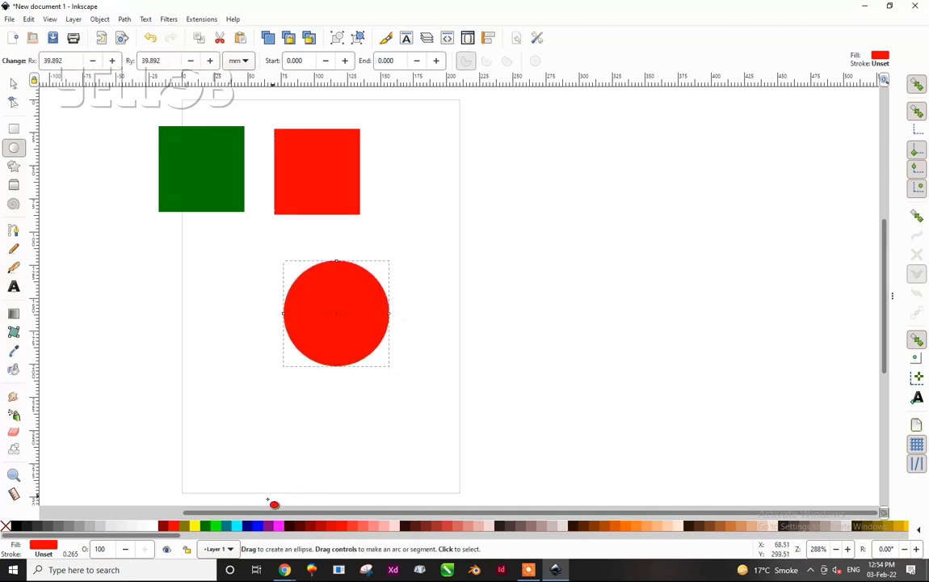
{"action": "left_click", "coordinate": [236, 526]}
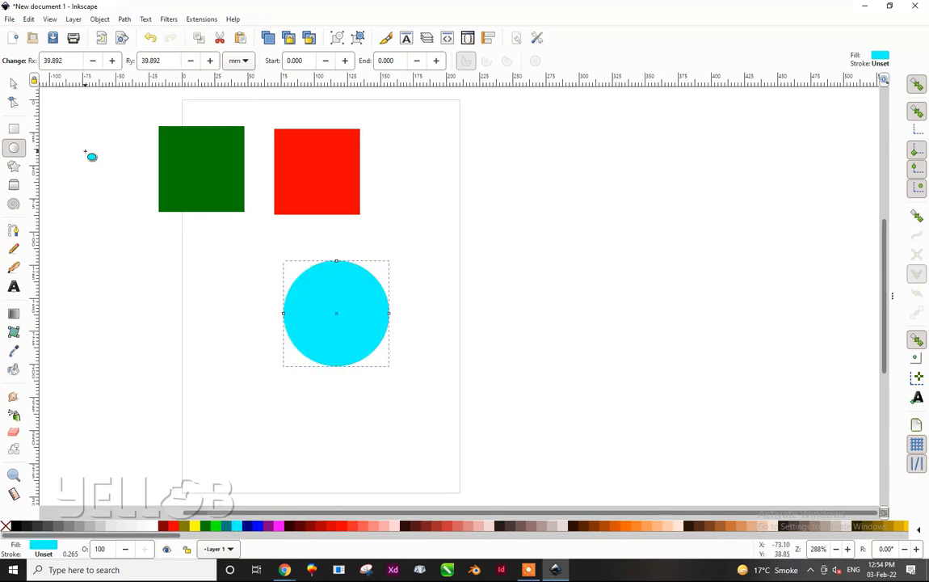
Snap the cyan circle against the red square's corner, leaving it at X 50.127, Y 118.215
{"action": "key", "text": "s"}
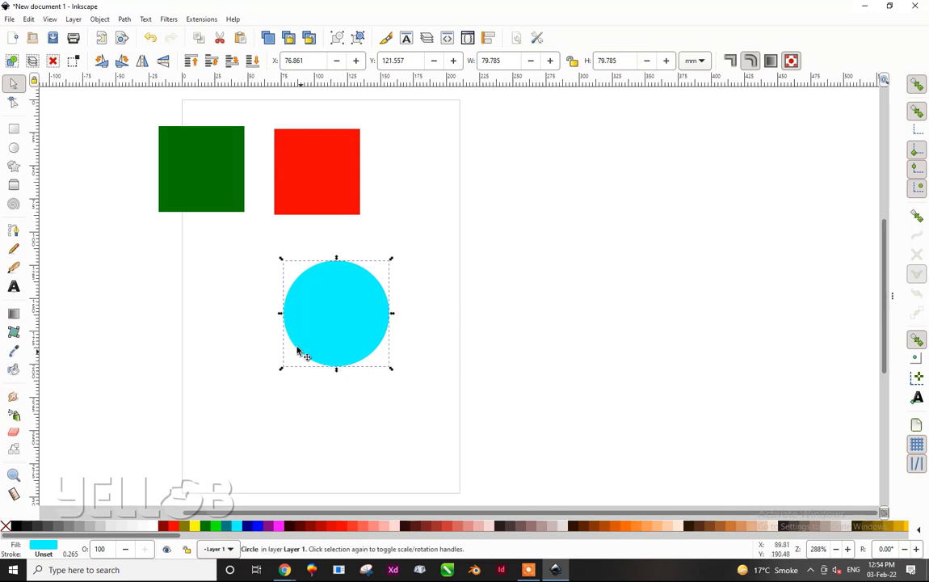
{"action": "mouse_move", "coordinate": [348, 338]}
{"action": "left_mouse_down"}
{"action": "mouse_move", "coordinate": [423, 280]}
{"action": "mouse_move", "coordinate": [431, 288]}
{"action": "mouse_move", "coordinate": [425, 235]}
{"action": "left_mouse_up"}
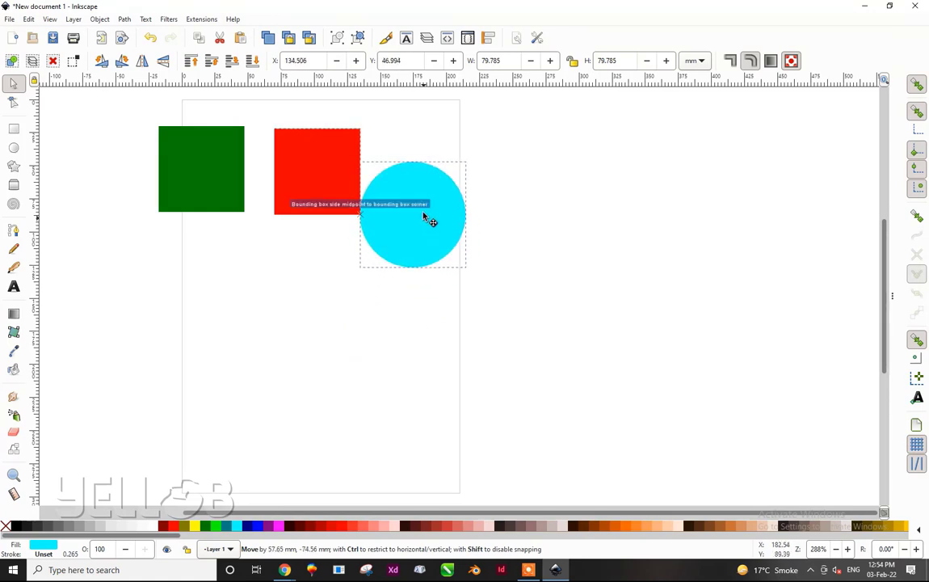
{"action": "mouse_move", "coordinate": [425, 235]}
{"action": "left_mouse_down"}
{"action": "mouse_move", "coordinate": [422, 204]}
{"action": "mouse_move", "coordinate": [370, 229]}
{"action": "mouse_move", "coordinate": [309, 323]}
{"action": "left_mouse_up"}
Duplicate the cyan circle, snap the copy diagonally below-right at X 129.911, Y 158.108, and make it magenta
{"action": "key", "text": "ctrl"}
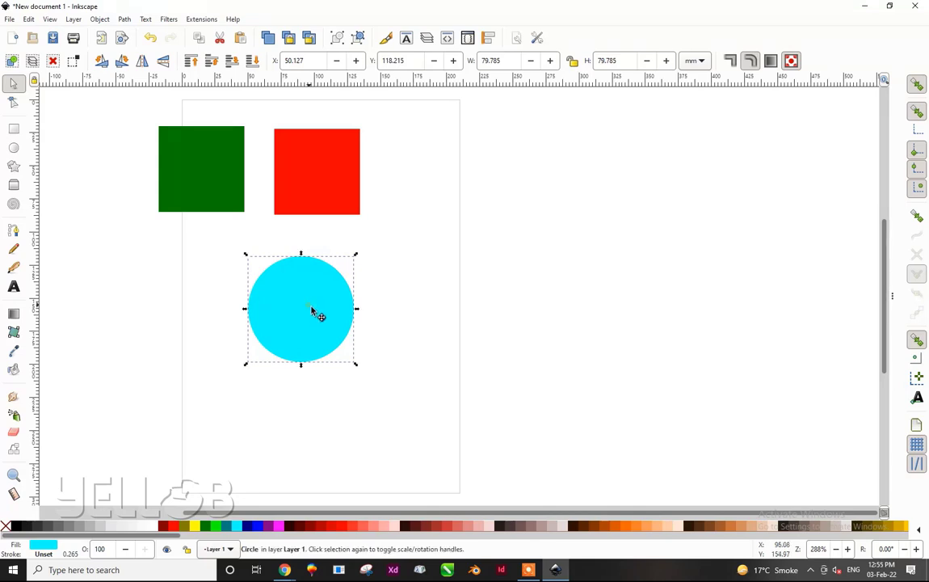
{"action": "key", "text": "ctrl+d"}
{"action": "left_click_drag", "start_coordinate": [312, 310], "coordinate": [373, 365]}
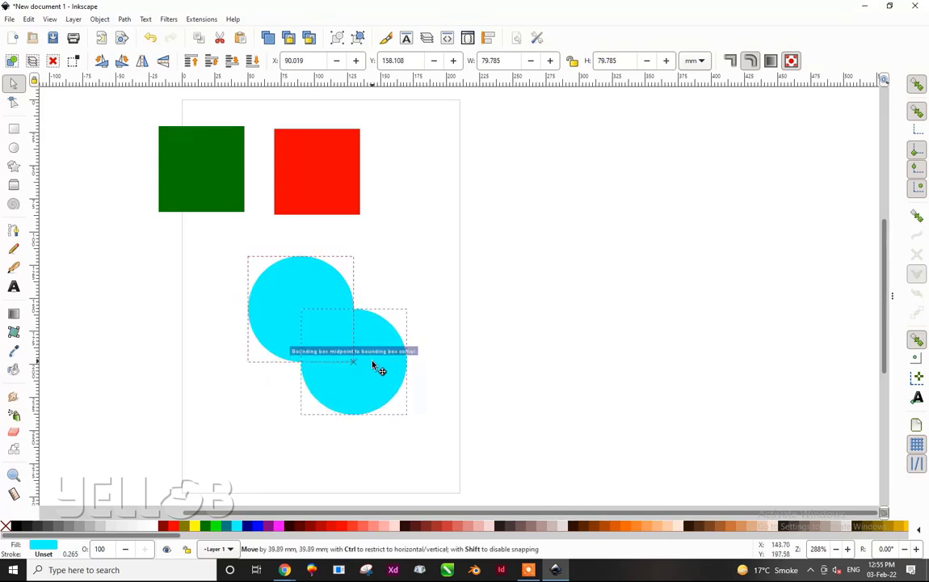
{"action": "mouse_move", "coordinate": [374, 365]}
{"action": "left_mouse_down"}
{"action": "mouse_move", "coordinate": [369, 374]}
{"action": "mouse_move", "coordinate": [414, 327]}
{"action": "mouse_move", "coordinate": [416, 362]}
{"action": "left_mouse_up"}
{"action": "left_click", "coordinate": [278, 526]}
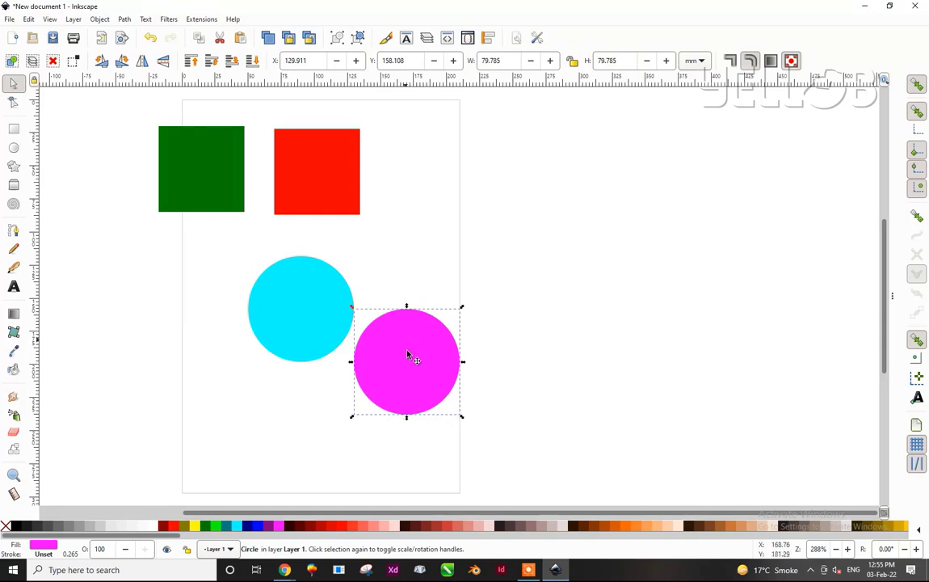
Snap the magenta circle beside the cyan circle and the red square against the green square
{"action": "left_click_drag", "start_coordinate": [412, 374], "coordinate": [363, 370]}
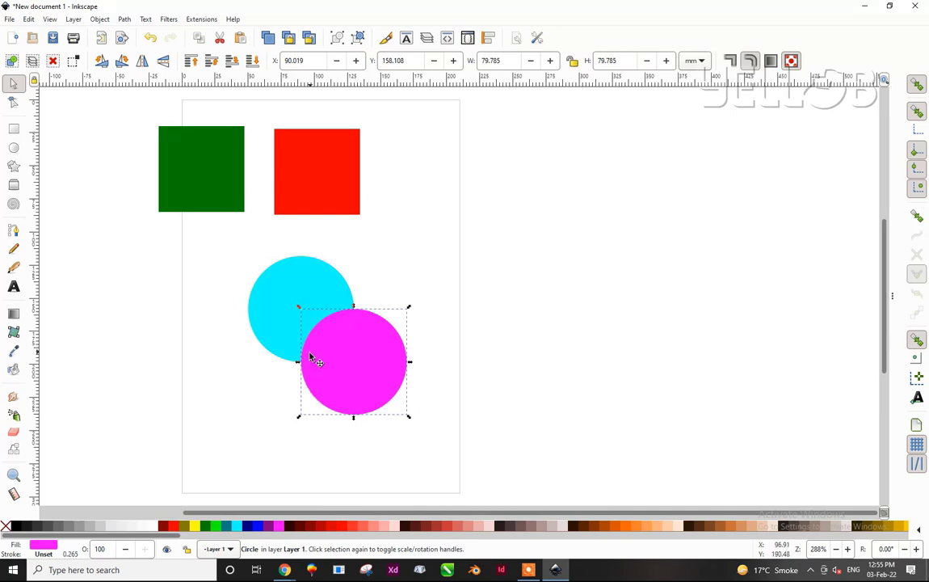
{"action": "left_click_drag", "start_coordinate": [376, 369], "coordinate": [432, 315]}
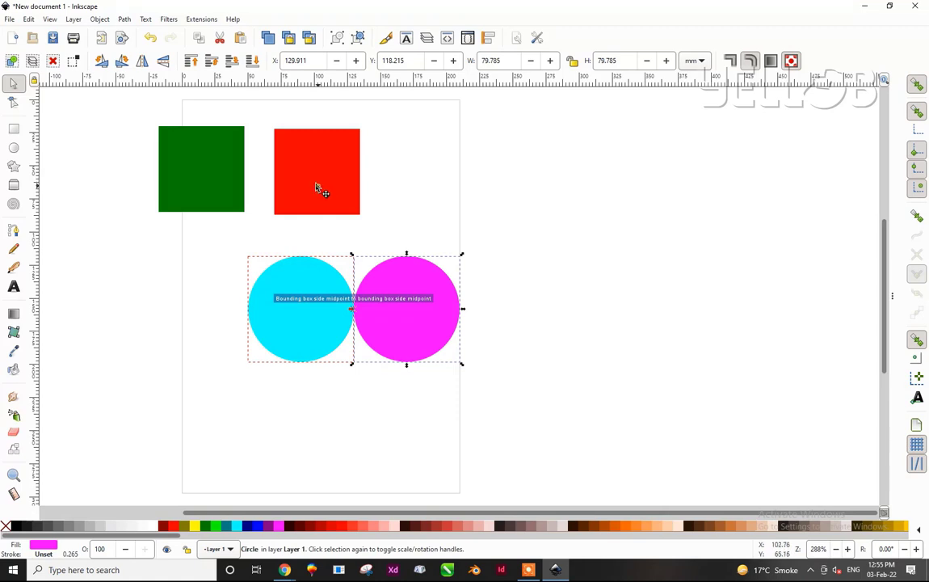
{"action": "left_click_drag", "start_coordinate": [316, 186], "coordinate": [294, 185]}
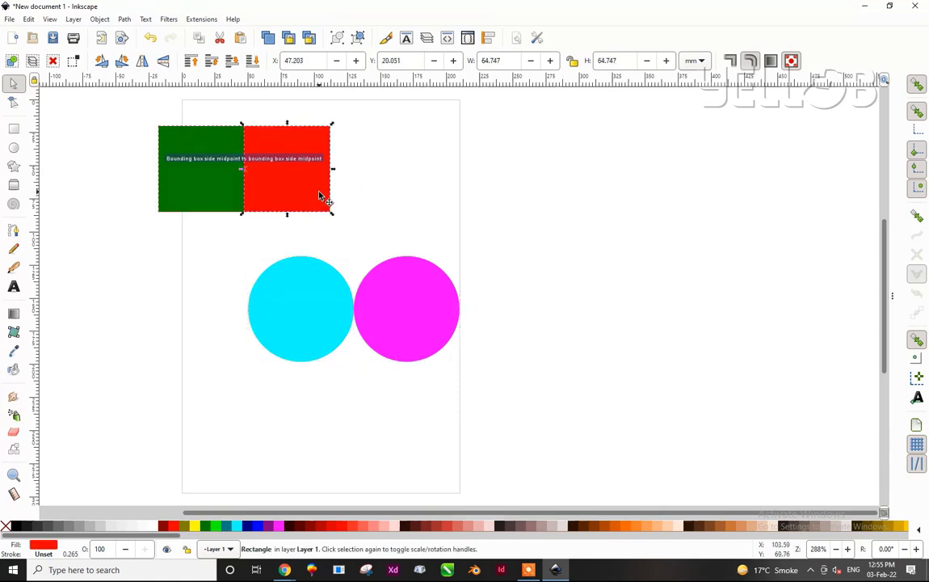
Select both circles and move them left together to X -29.241, Y 106.101
{"action": "left_click", "coordinate": [328, 313]}
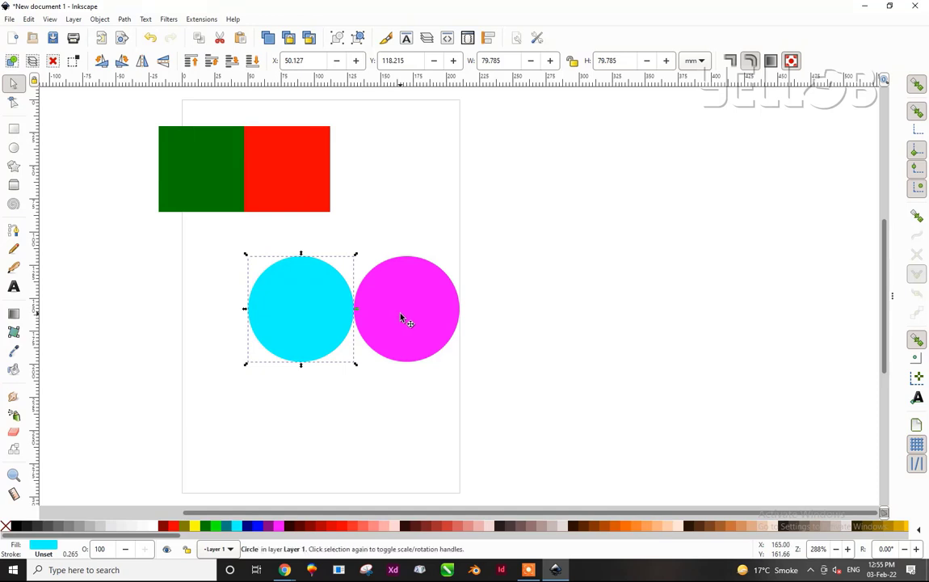
{"action": "left_click", "coordinate": [418, 320], "text": "shift"}
{"action": "left_click_drag", "start_coordinate": [420, 321], "coordinate": [278, 305]}
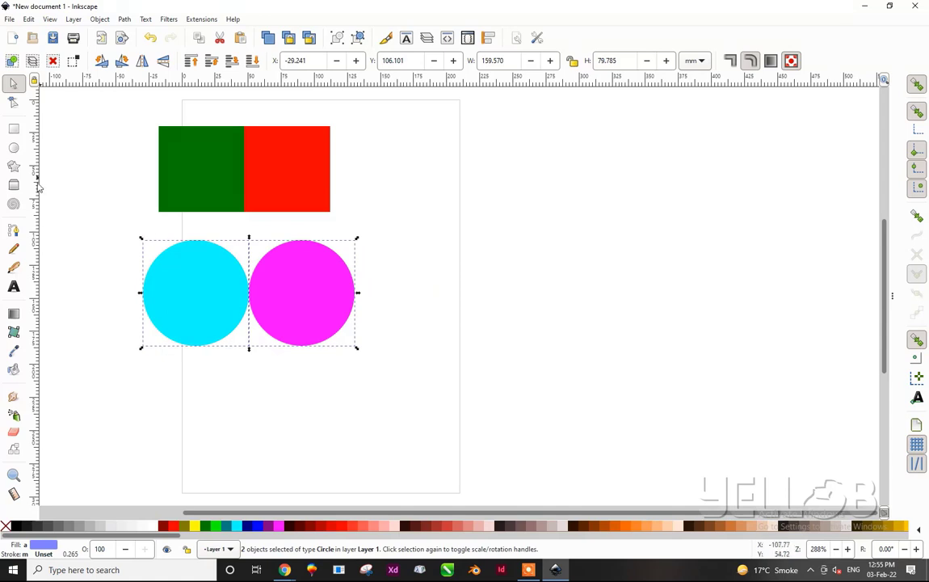
Draw a 203.013 mm straight horizontal Bezier line to the right of the page
{"action": "left_click", "coordinate": [14, 232]}
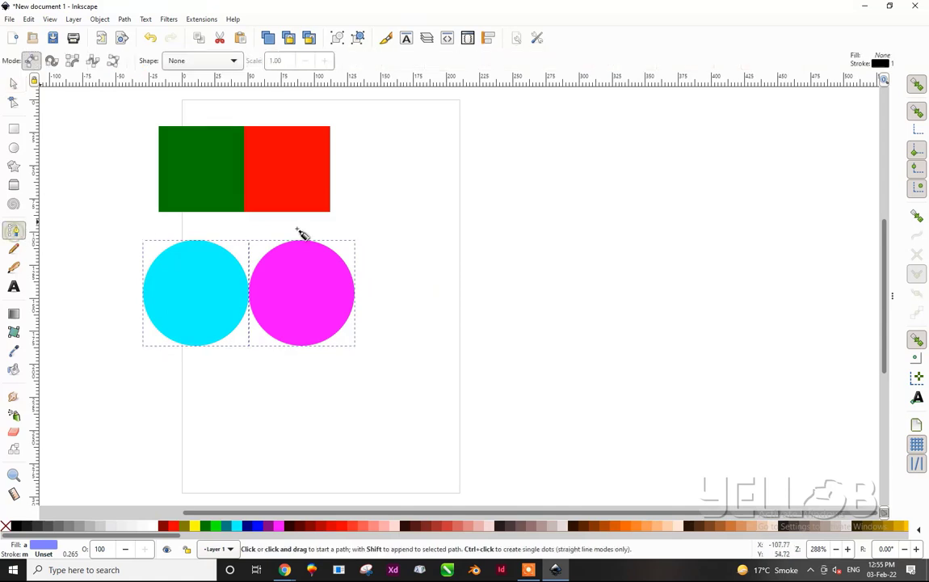
{"action": "left_click", "coordinate": [431, 193]}
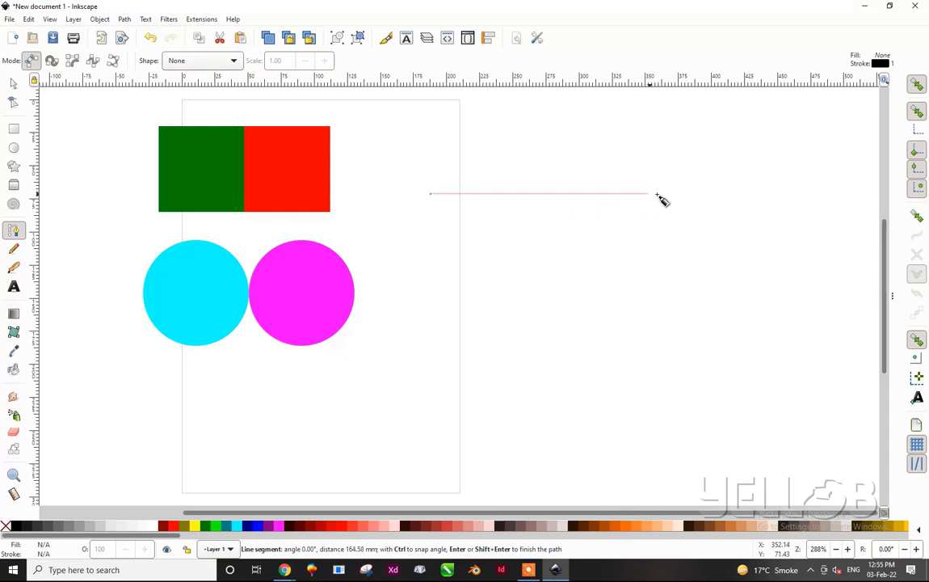
{"action": "double_click", "coordinate": [700, 194]}
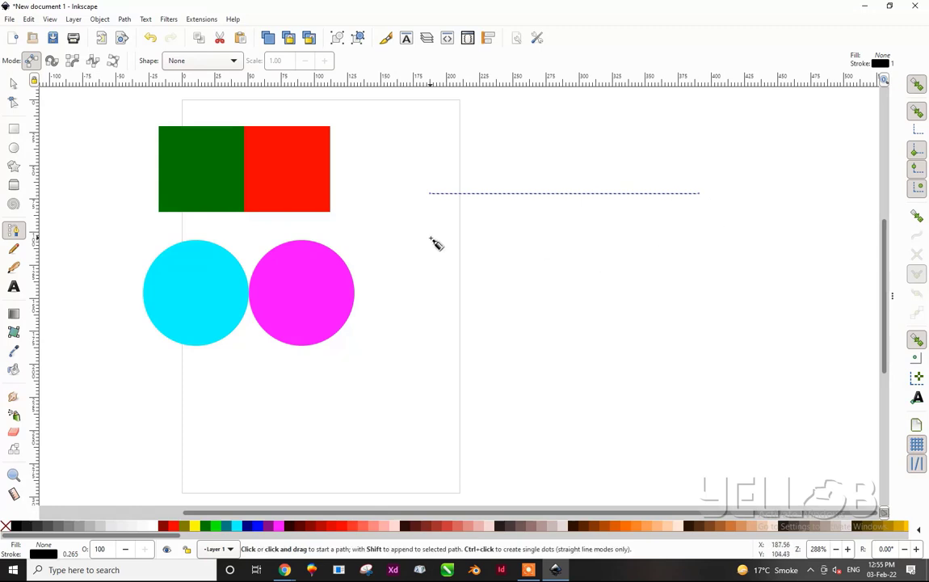
Place a second identical line below the first at X 190.063, Y 110.146
{"action": "left_click", "coordinate": [14, 84]}
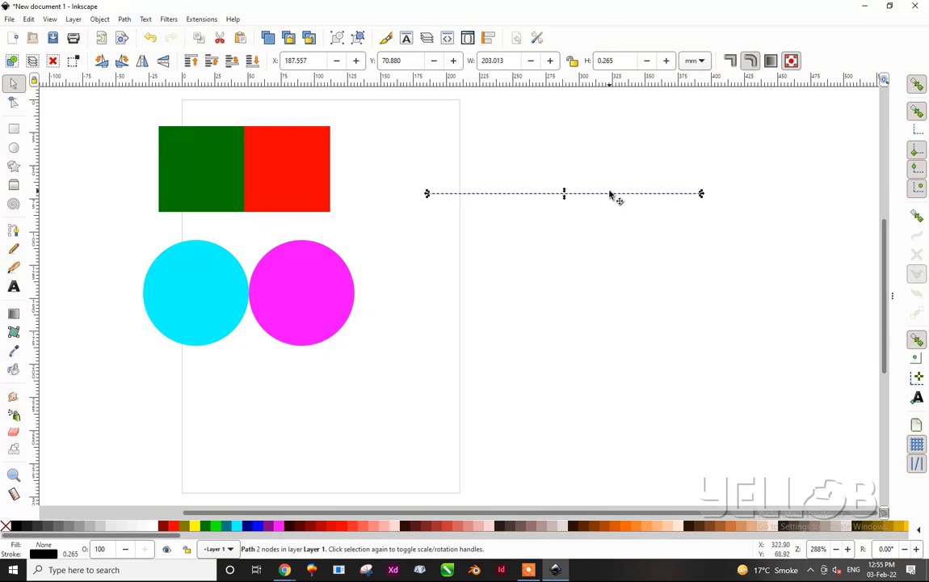
{"action": "mouse_move", "coordinate": [610, 194]}
{"action": "left_mouse_down"}
{"action": "mouse_move", "coordinate": [614, 234]}
{"action": "mouse_move", "coordinate": [604, 241]}
{"action": "left_mouse_up"}
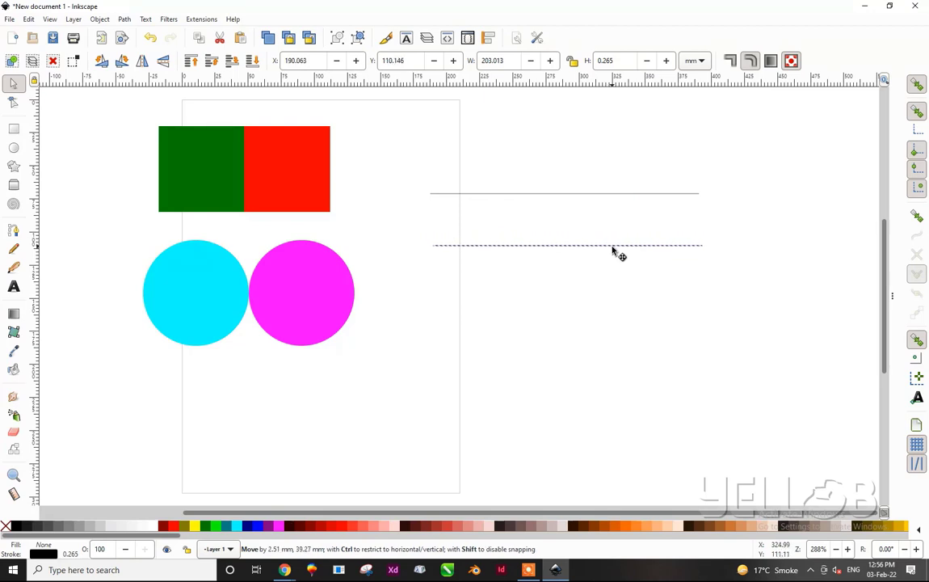
{"action": "left_click_drag", "start_coordinate": [605, 241], "coordinate": [620, 249]}
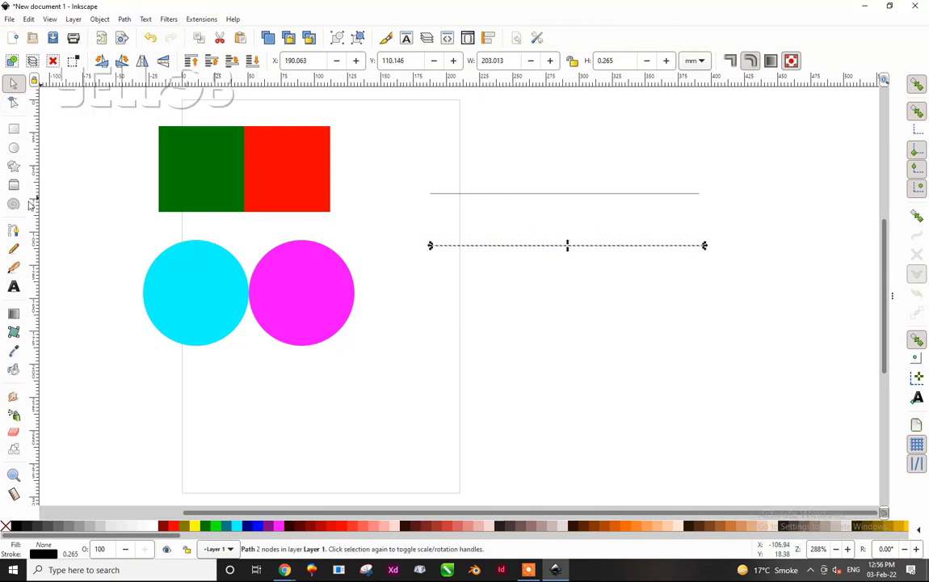
{"action": "left_click", "coordinate": [16, 230]}
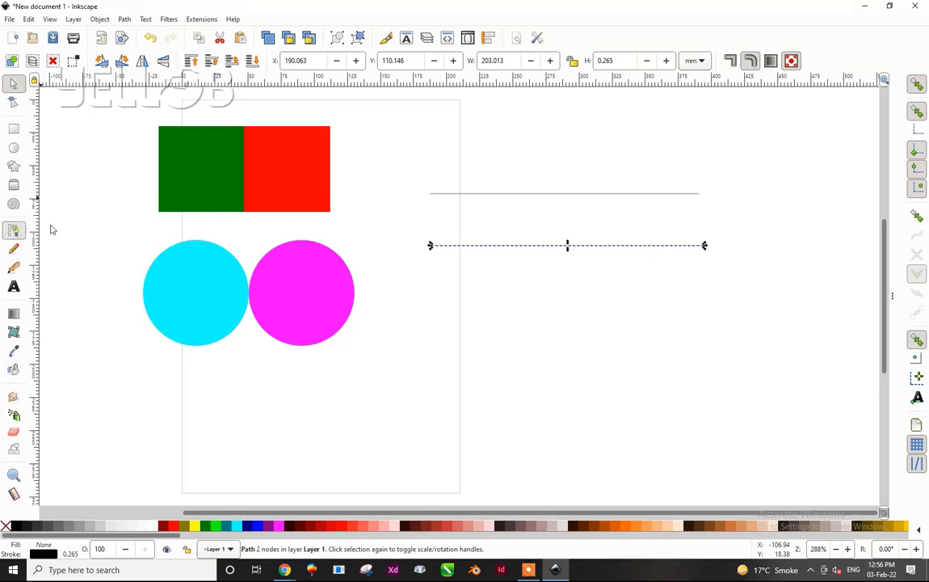
Draw an S-shaped Bezier curve with a dragged middle node below the two horizontal lines
{"action": "left_click", "coordinate": [440, 317]}
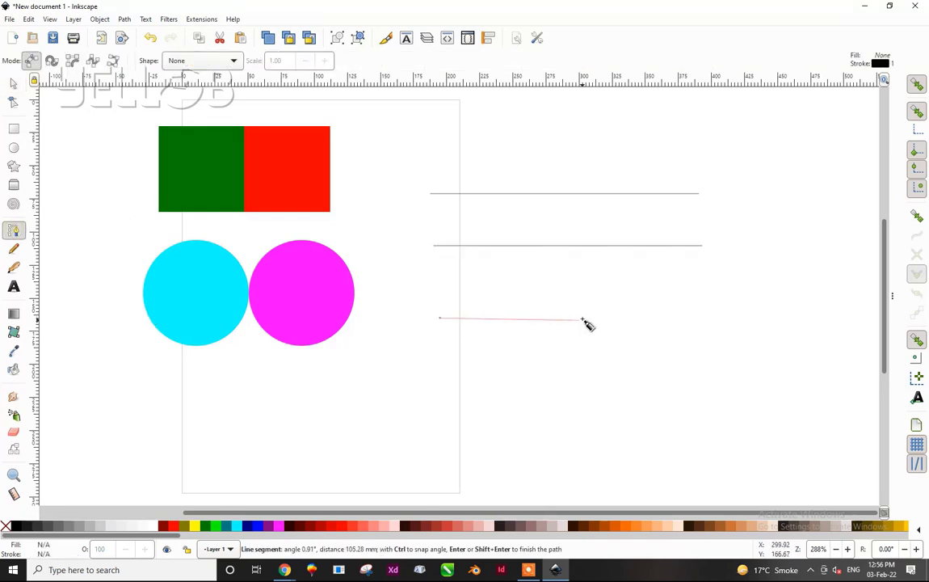
{"action": "mouse_move", "coordinate": [582, 316]}
{"action": "left_mouse_down"}
{"action": "mouse_move", "coordinate": [617, 345]}
{"action": "mouse_move", "coordinate": [661, 361]}
{"action": "left_mouse_up"}
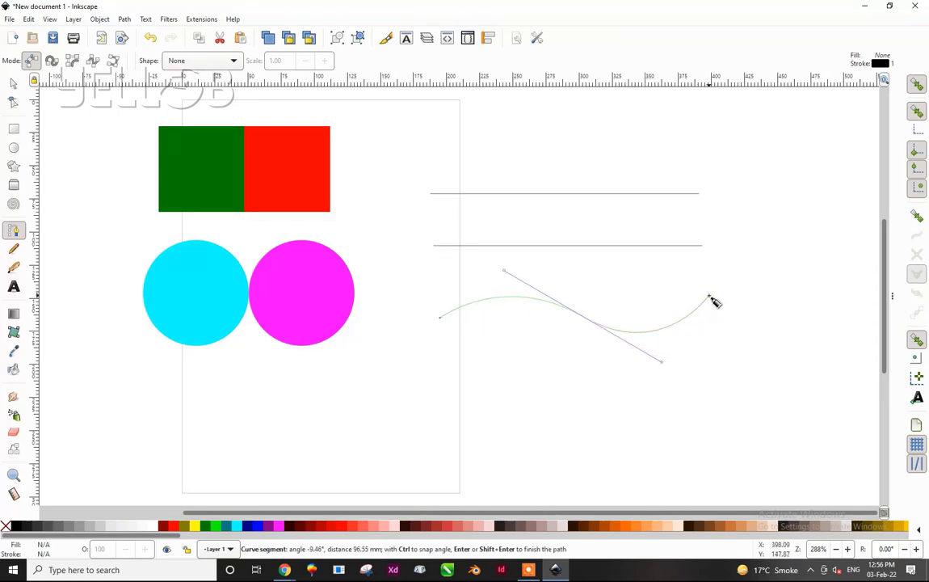
{"action": "double_click", "coordinate": [709, 297]}
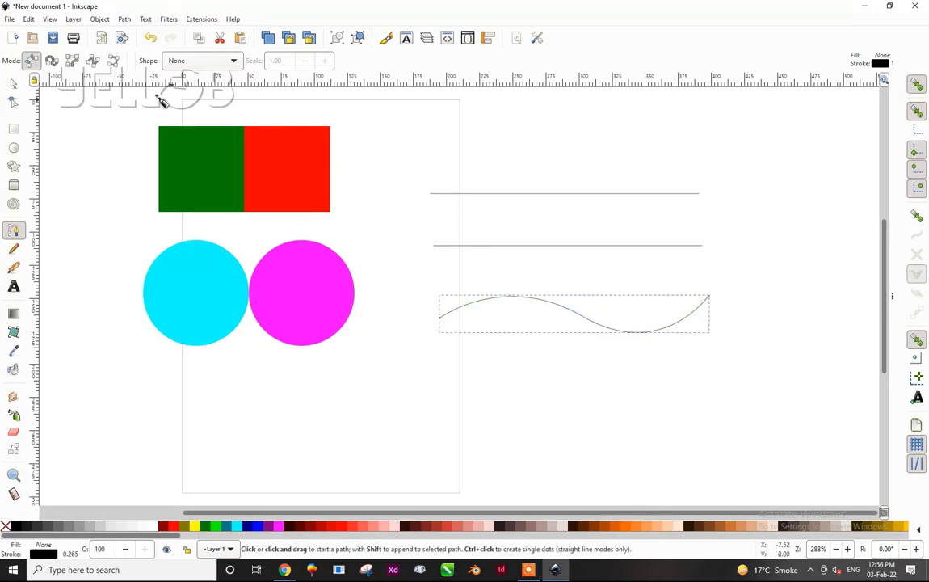
{"action": "left_click", "coordinate": [13, 103]}
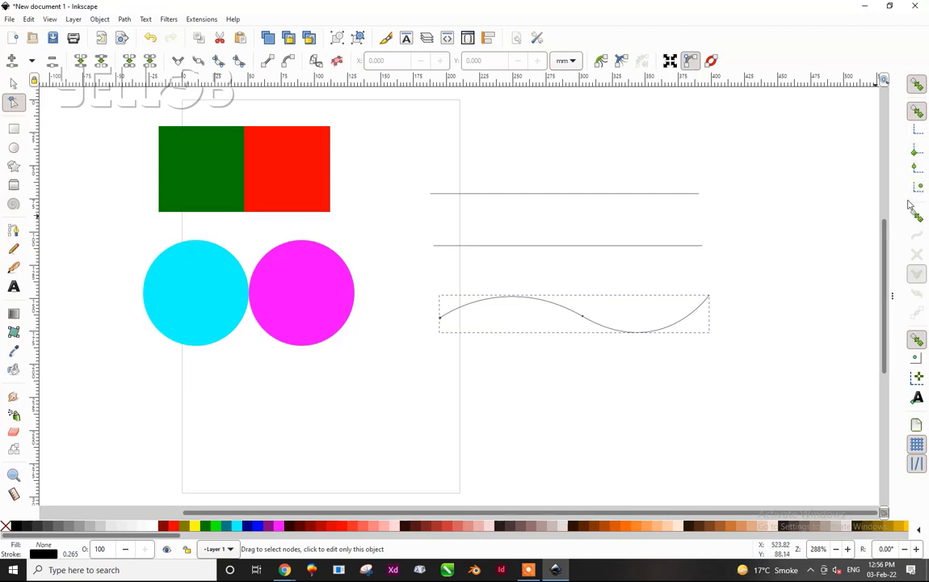
Nudge the second horizontal line's left node slightly left with the Node tool
{"action": "left_click", "coordinate": [466, 246]}
{"action": "key", "text": "ctrl+a"}
{"action": "key", "text": "Escape"}
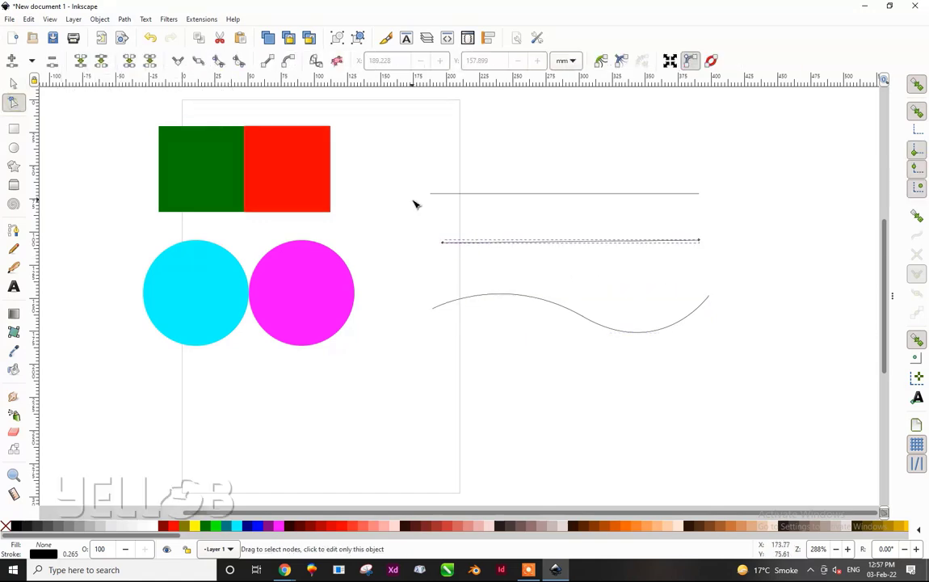
{"action": "mouse_move", "coordinate": [444, 243]}
{"action": "left_mouse_down"}
{"action": "mouse_move", "coordinate": [434, 197]}
{"action": "mouse_move", "coordinate": [435, 241]}
{"action": "left_mouse_up"}
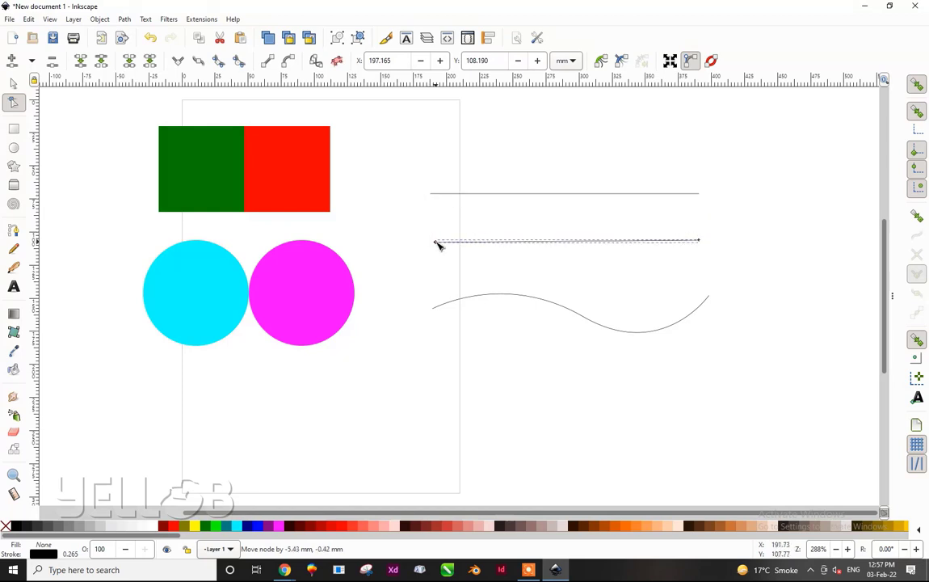
Toggle snapping off and back on, then enable snapping to nodes
{"action": "left_click", "coordinate": [916, 87]}
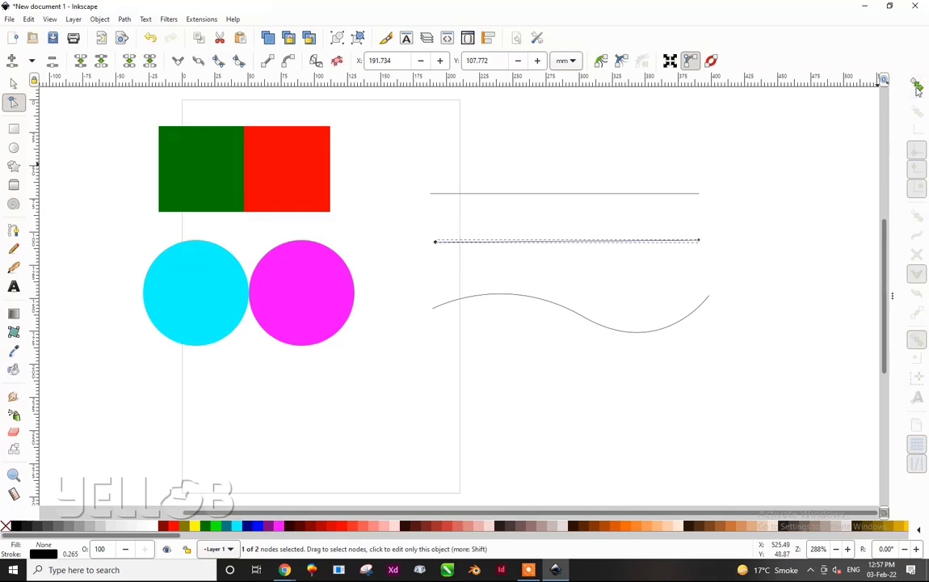
{"action": "left_click", "coordinate": [916, 85]}
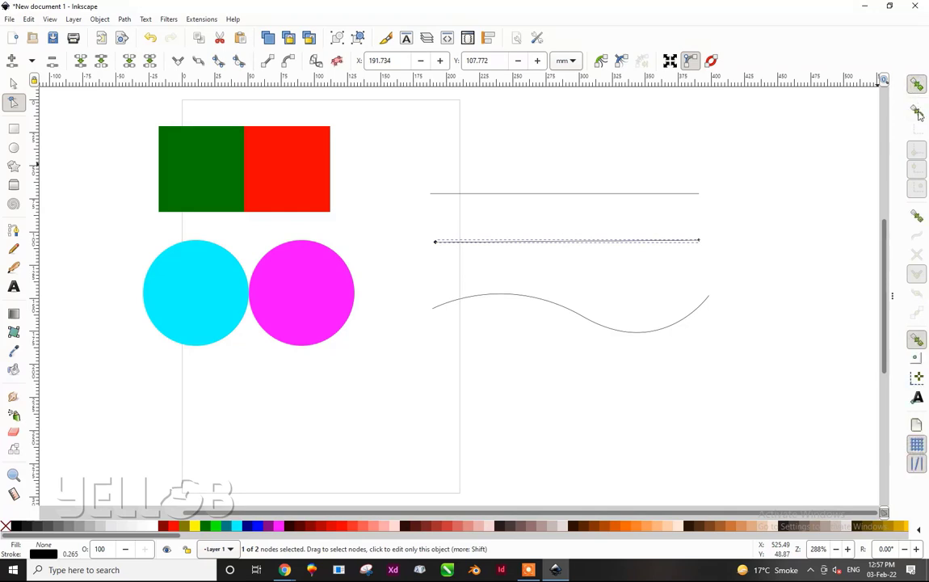
{"action": "left_click", "coordinate": [918, 218]}
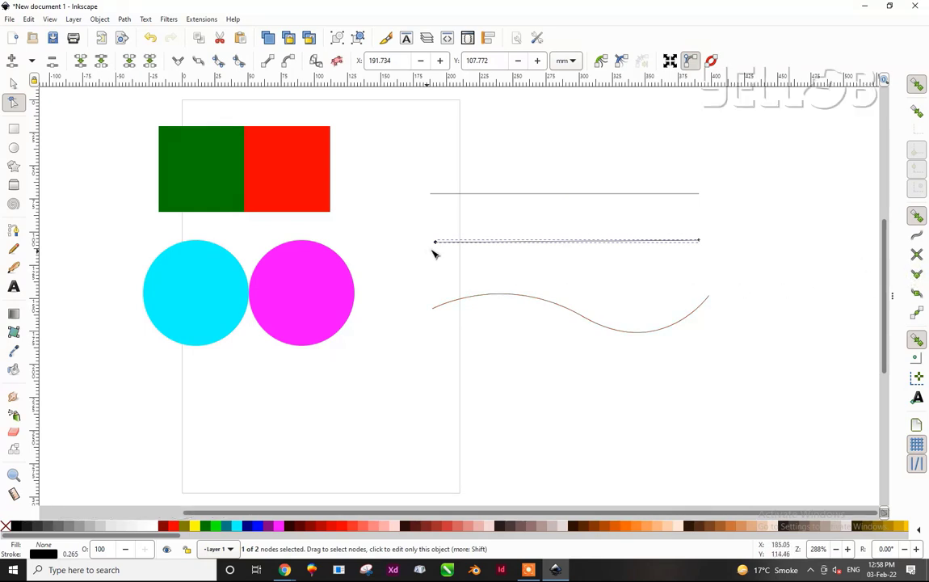
Lower the second line's left end into a gentle slant, with cusp-node snapping on
{"action": "left_click_drag", "start_coordinate": [435, 241], "coordinate": [434, 257]}
{"action": "left_click", "coordinate": [917, 273]}
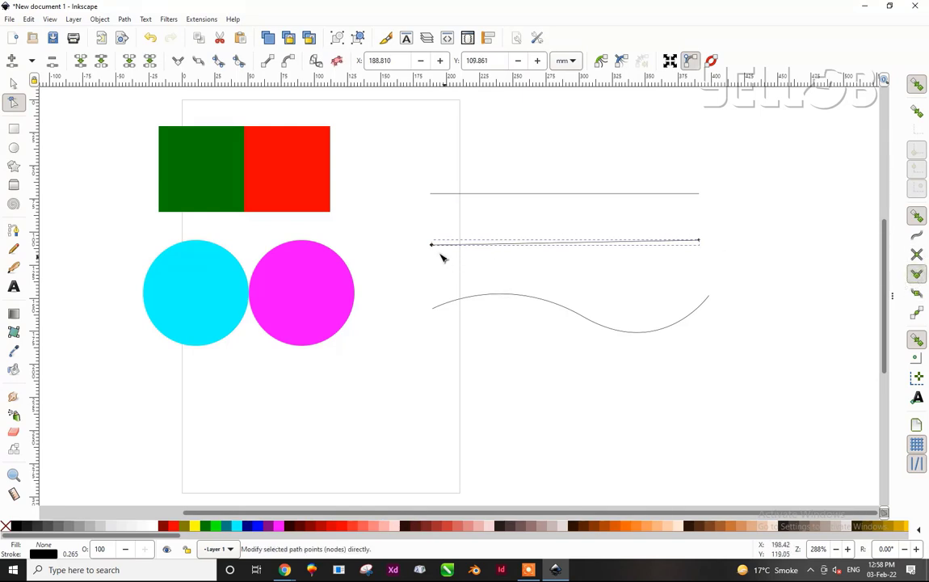
{"action": "mouse_move", "coordinate": [432, 245]}
{"action": "left_mouse_down"}
{"action": "mouse_move", "coordinate": [432, 202]}
{"action": "mouse_move", "coordinate": [436, 306]}
{"action": "left_mouse_up"}
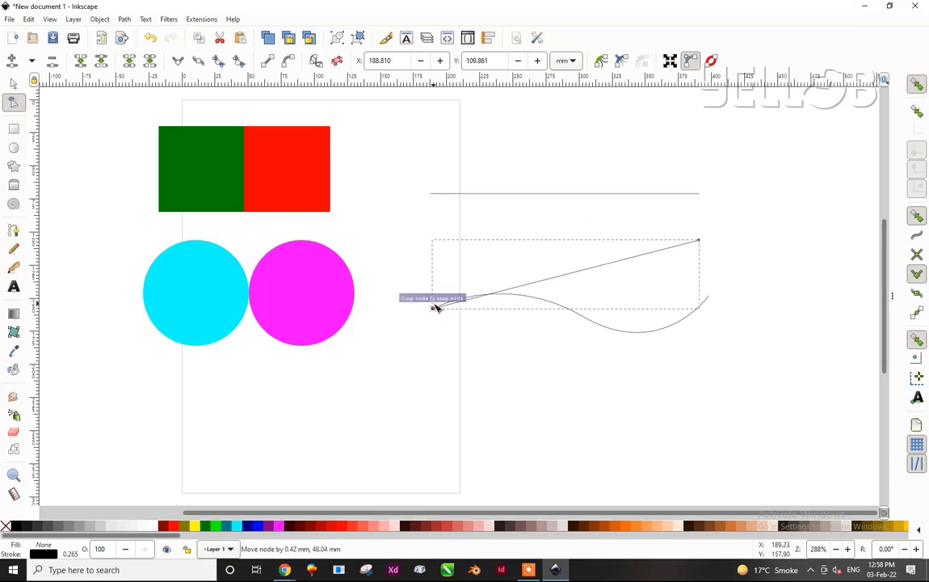
{"action": "left_click_drag", "start_coordinate": [435, 307], "coordinate": [434, 267]}
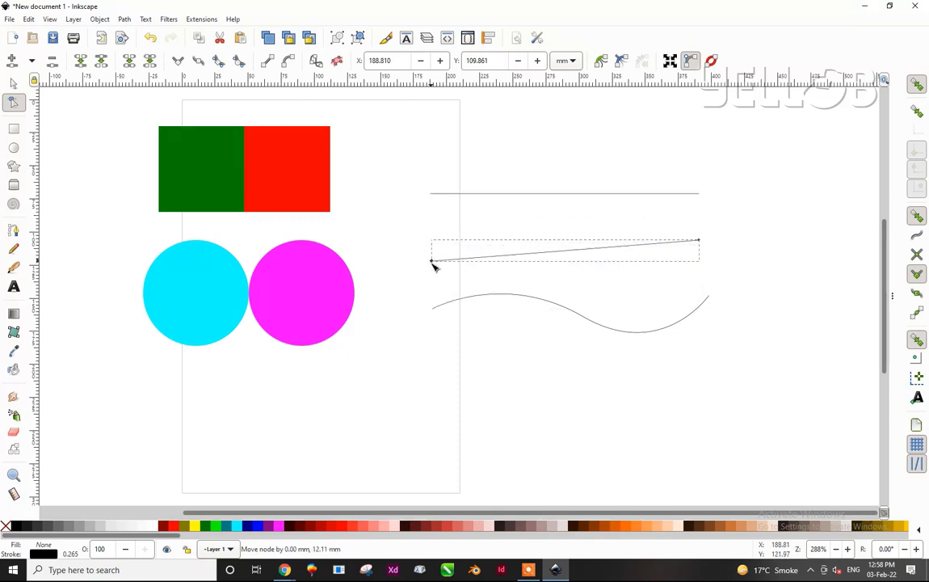
Reshape the wave's middle node and segment, and move its left end node lower-left
{"action": "left_click", "coordinate": [710, 300]}
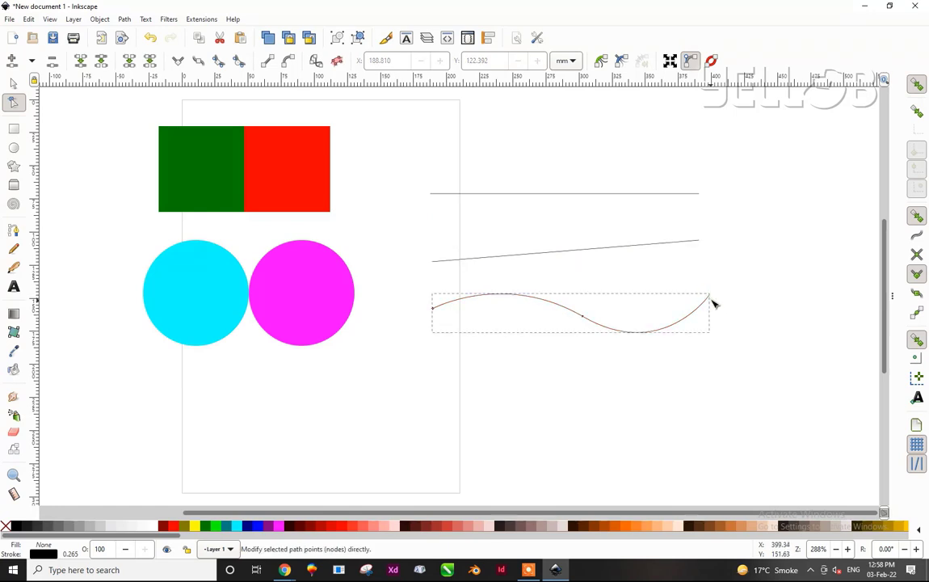
{"action": "left_click", "coordinate": [694, 310]}
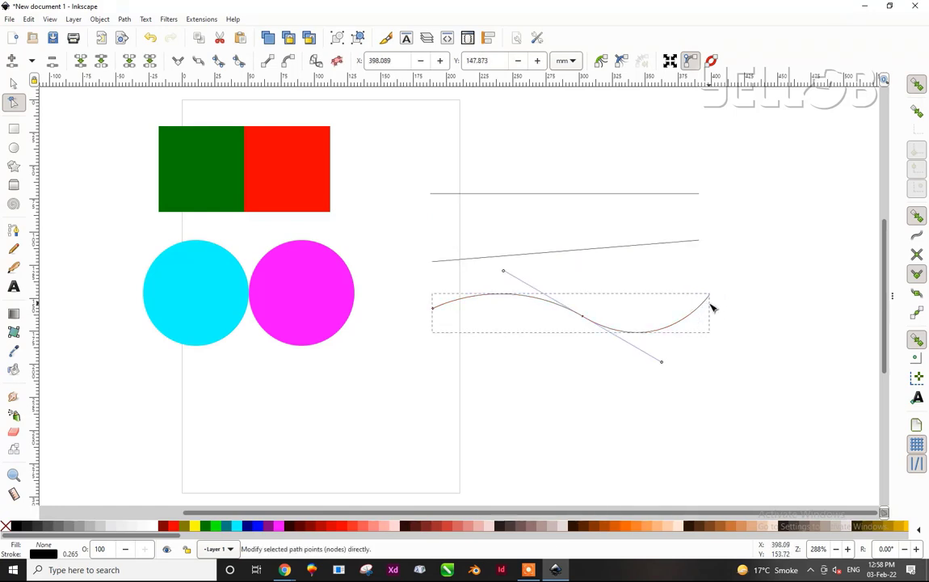
{"action": "mouse_move", "coordinate": [708, 306]}
{"action": "left_mouse_down"}
{"action": "mouse_move", "coordinate": [714, 321]}
{"action": "mouse_move", "coordinate": [708, 306]}
{"action": "left_mouse_up"}
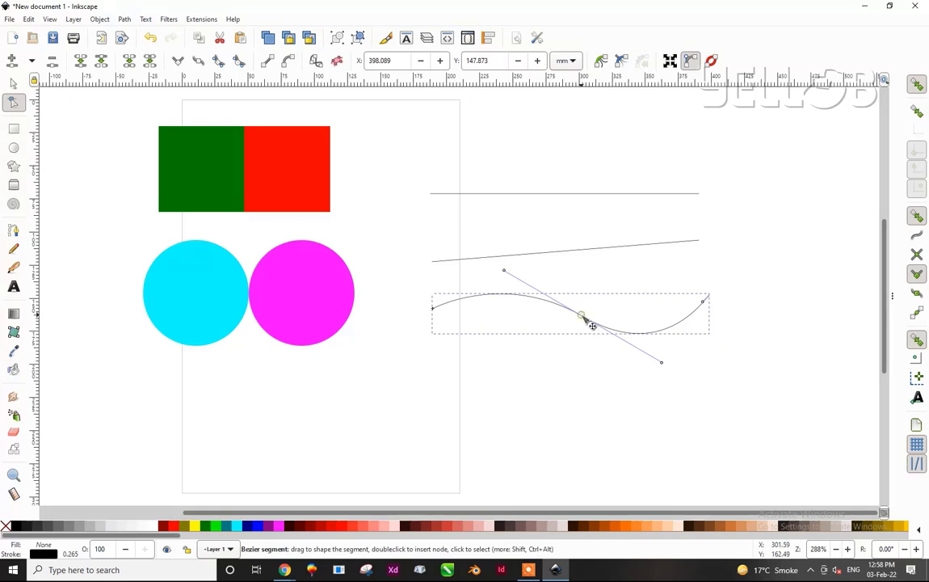
{"action": "mouse_move", "coordinate": [589, 322]}
{"action": "left_mouse_down"}
{"action": "mouse_move", "coordinate": [579, 332]}
{"action": "mouse_move", "coordinate": [597, 315]}
{"action": "mouse_move", "coordinate": [591, 326]}
{"action": "mouse_move", "coordinate": [584, 317]}
{"action": "left_mouse_up"}
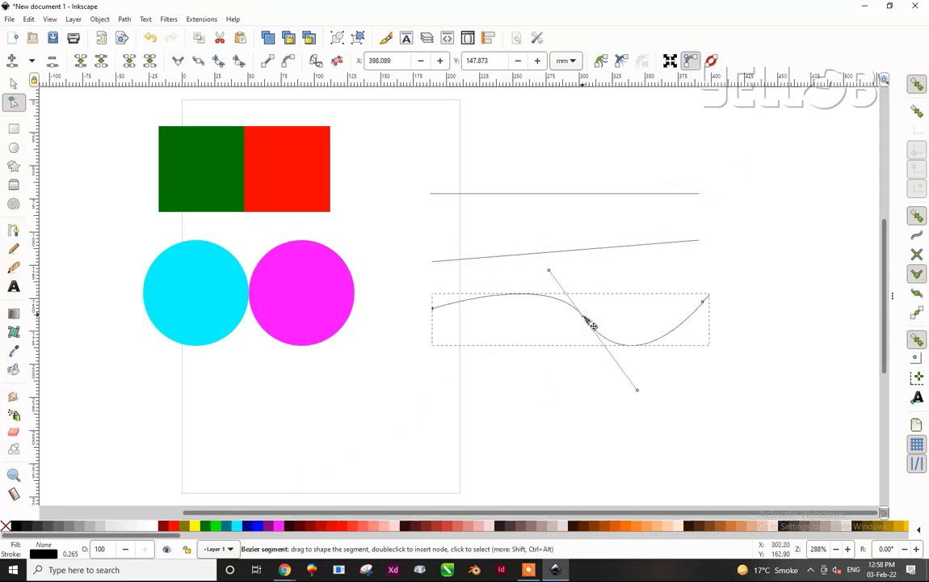
{"action": "left_click", "coordinate": [432, 308]}
{"action": "mouse_move", "coordinate": [415, 293]}
{"action": "left_mouse_down"}
{"action": "mouse_move", "coordinate": [448, 320]}
{"action": "mouse_move", "coordinate": [433, 309]}
{"action": "mouse_move", "coordinate": [433, 264]}
{"action": "mouse_move", "coordinate": [436, 303]}
{"action": "mouse_move", "coordinate": [454, 326]}
{"action": "mouse_move", "coordinate": [426, 325]}
{"action": "left_mouse_up"}
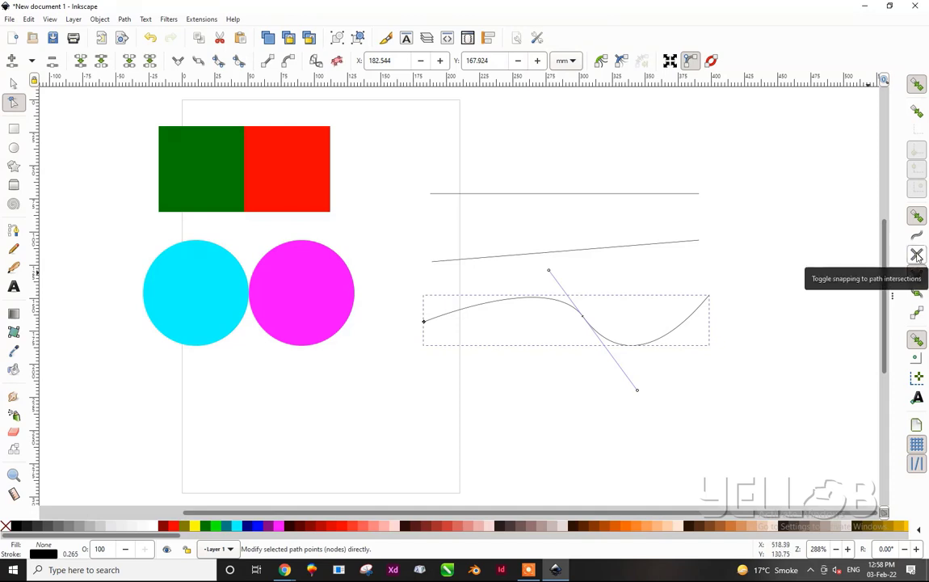
Enable path-intersection snapping, then select the slanted line, wave curve and top line to check them
{"action": "left_click", "coordinate": [916, 255]}
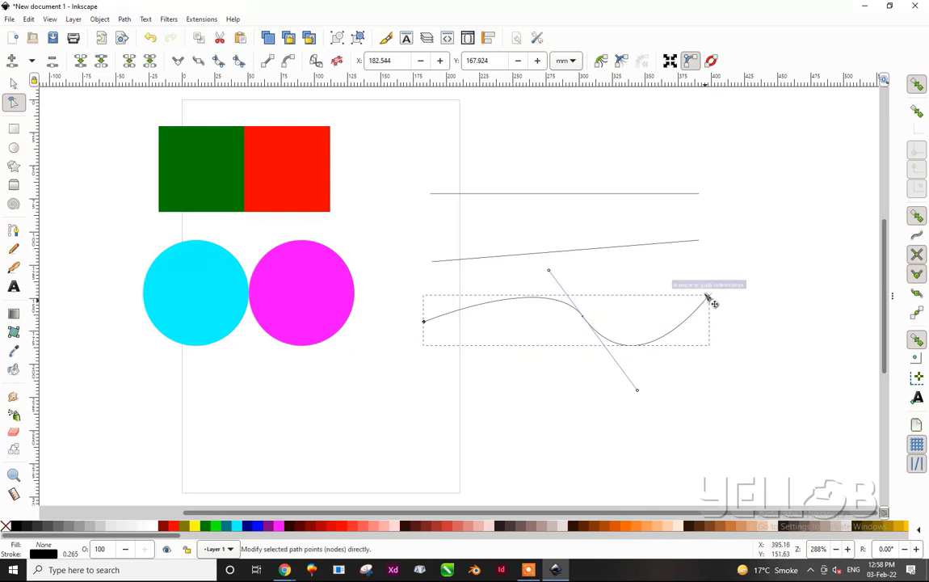
{"action": "left_click", "coordinate": [700, 243]}
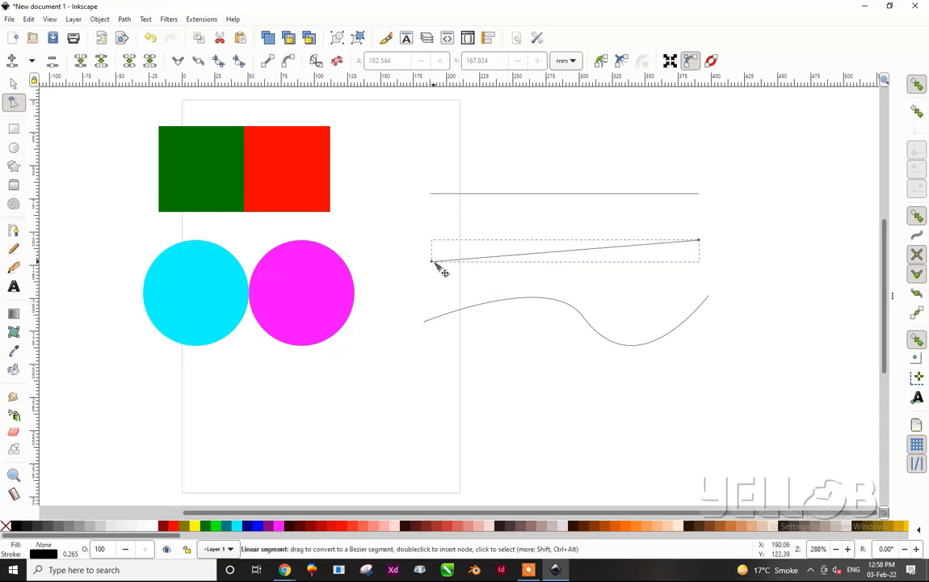
{"action": "left_click", "coordinate": [427, 325]}
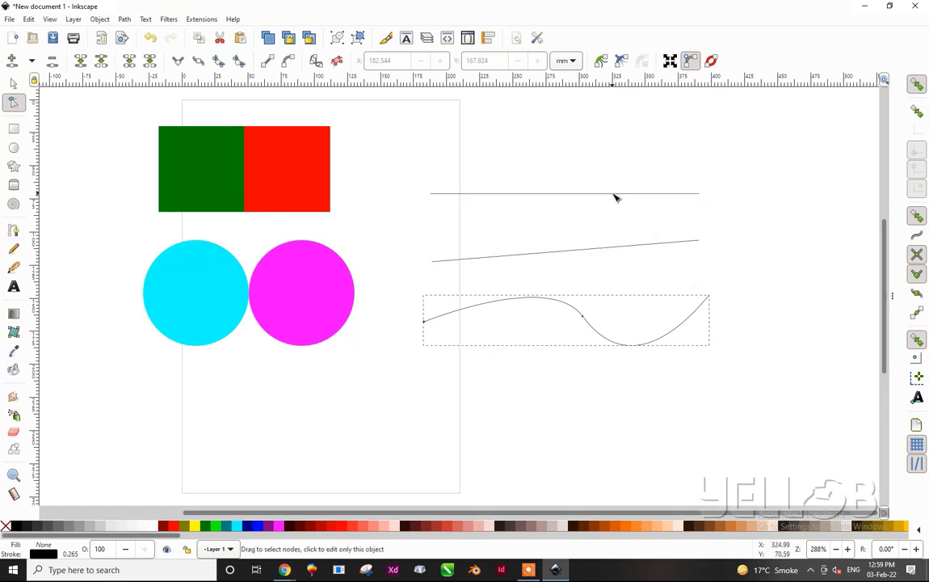
{"action": "left_click", "coordinate": [580, 194]}
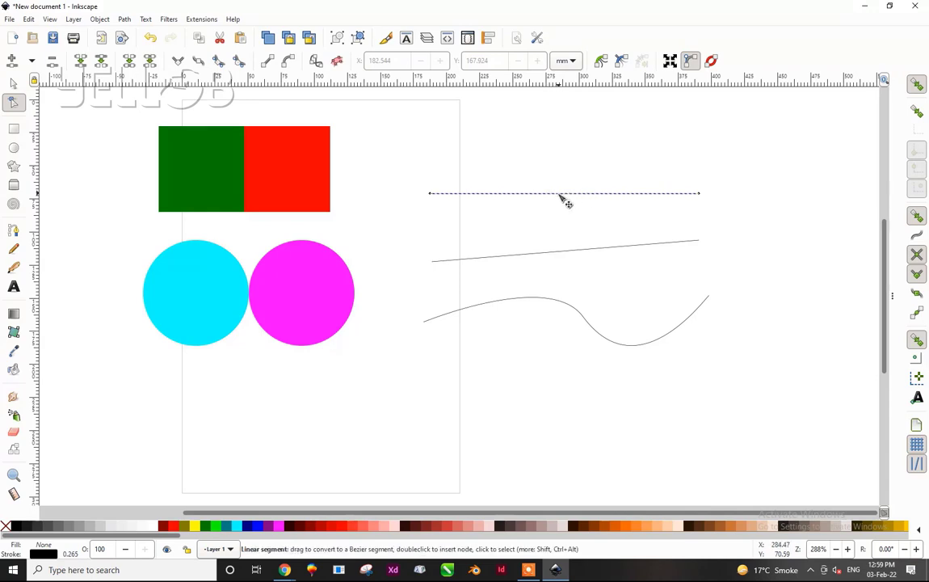
{"action": "left_click", "coordinate": [571, 255]}
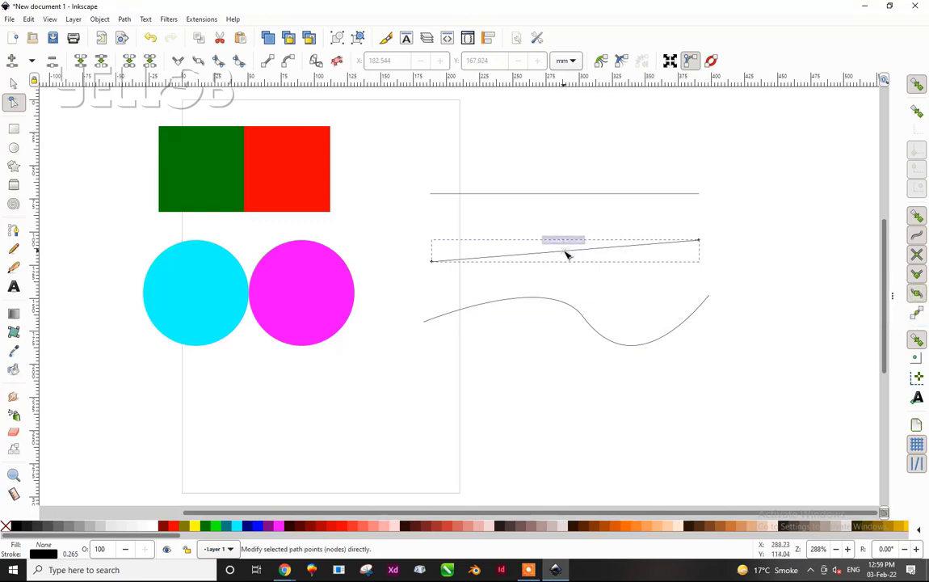
{"action": "left_click", "coordinate": [575, 317]}
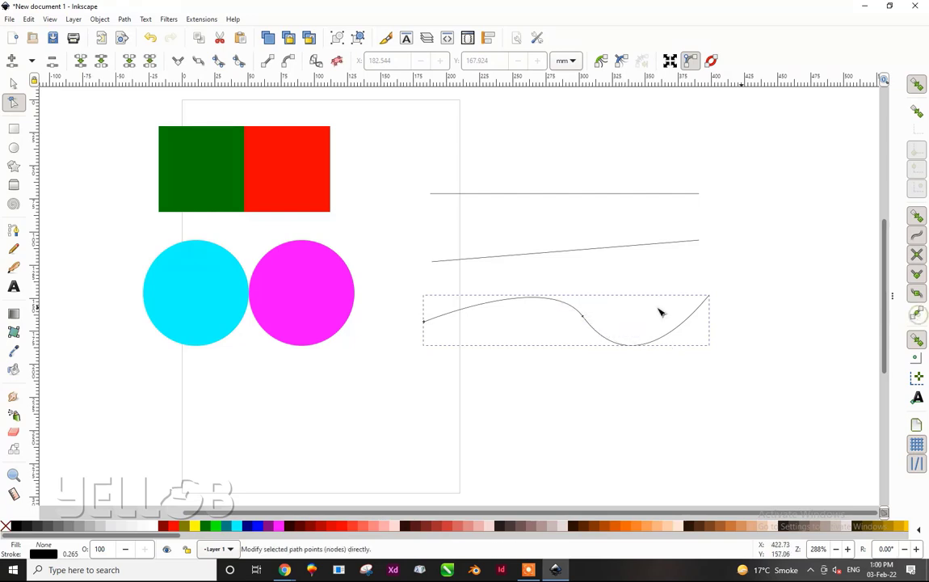
{"action": "left_click_drag", "start_coordinate": [570, 325], "coordinate": [570, 313]}
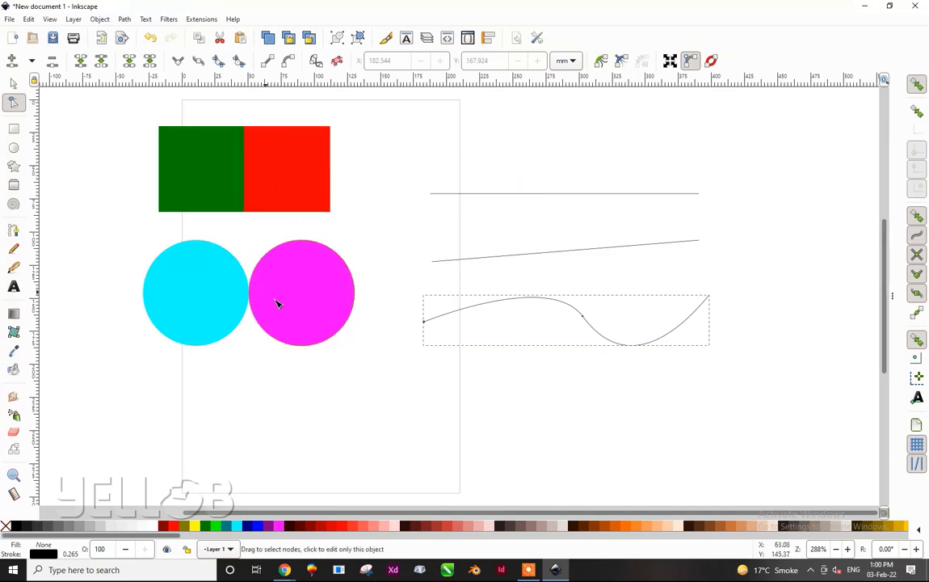
{"action": "left_click", "coordinate": [13, 84]}
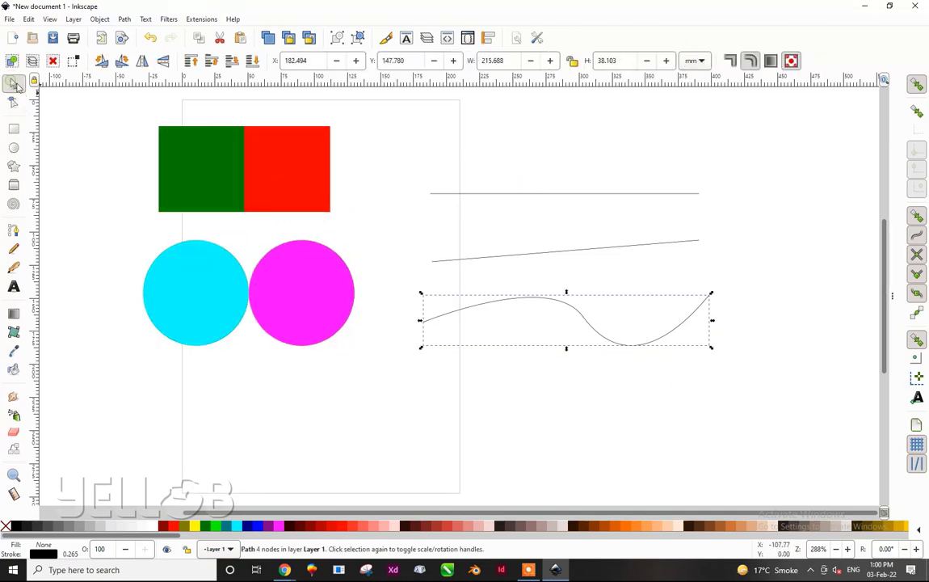